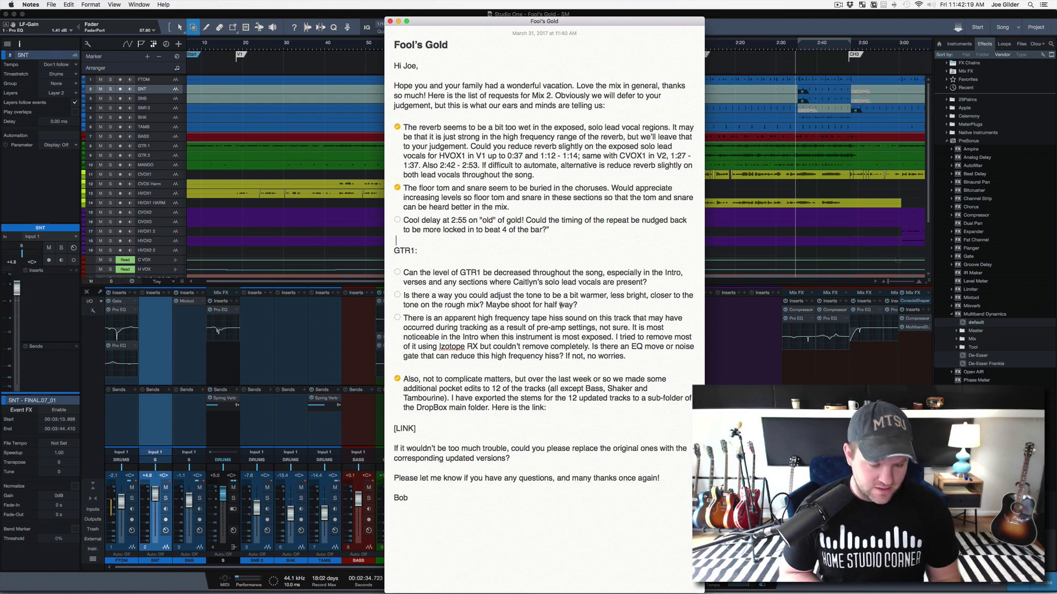
- Bring the Fool's Gold session in front of the notes and play back the section around 2:35
key("super+Tab")
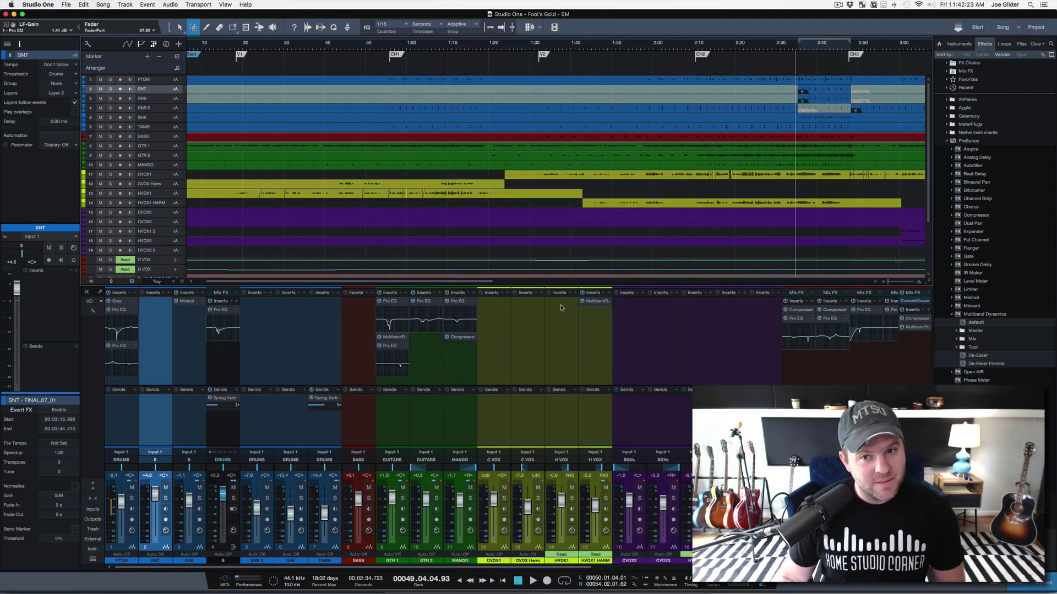
key("space")
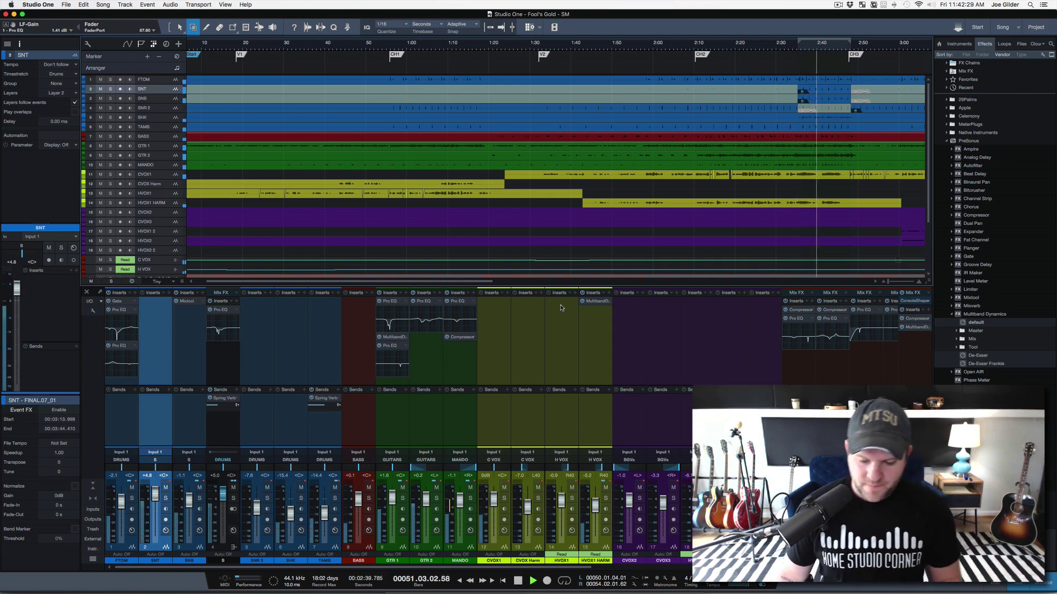
key("space")
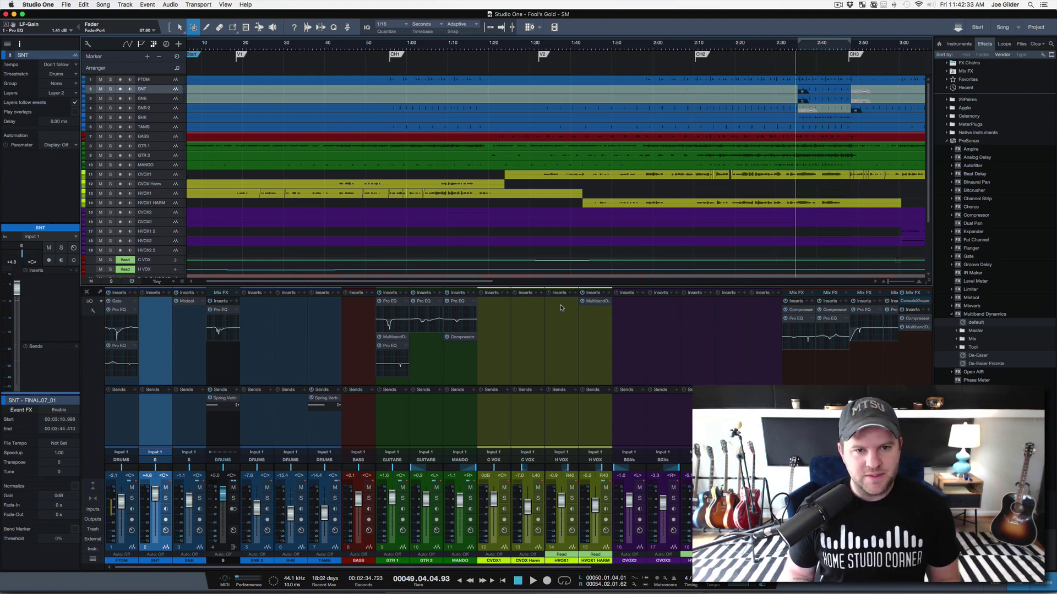
key("super+Tab")
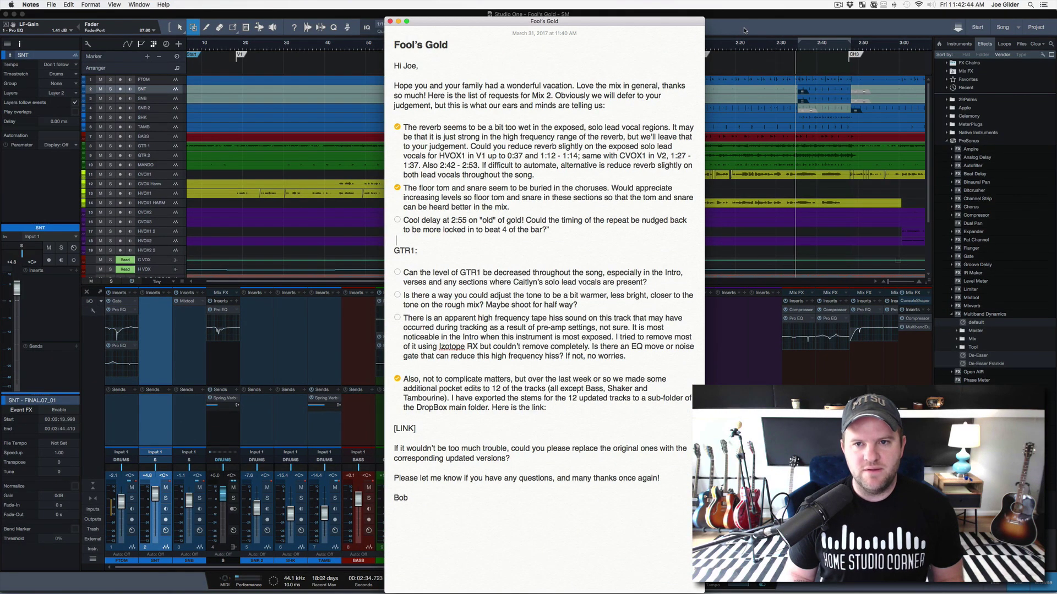
left_click(743, 30)
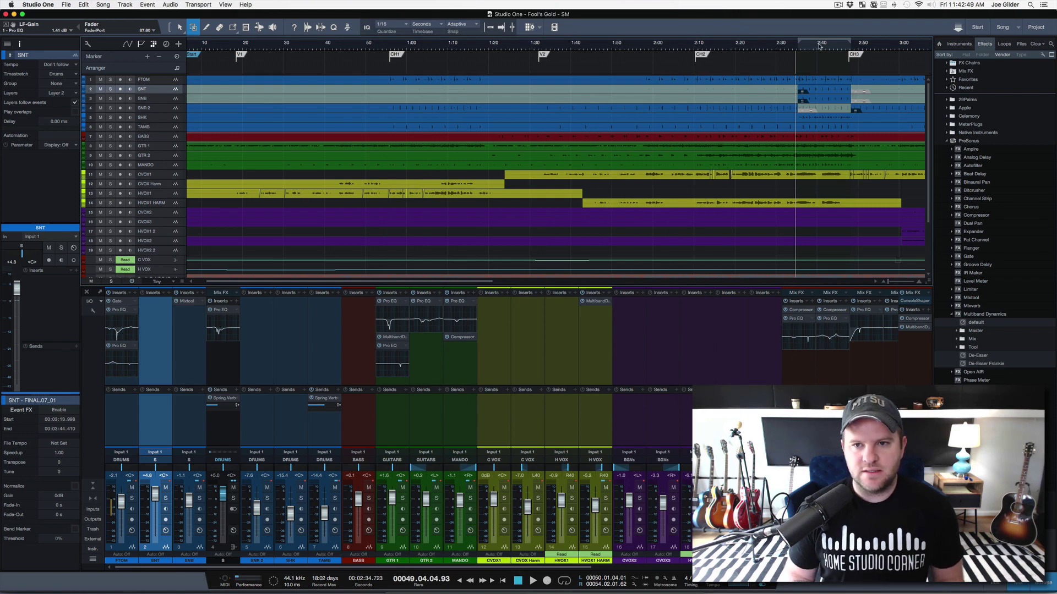
- Play from about 2:56 and zoom in on the section around the 2:55 delay spot
scroll(771, 46, "right", 10)
left_click(697, 46)
key("space")
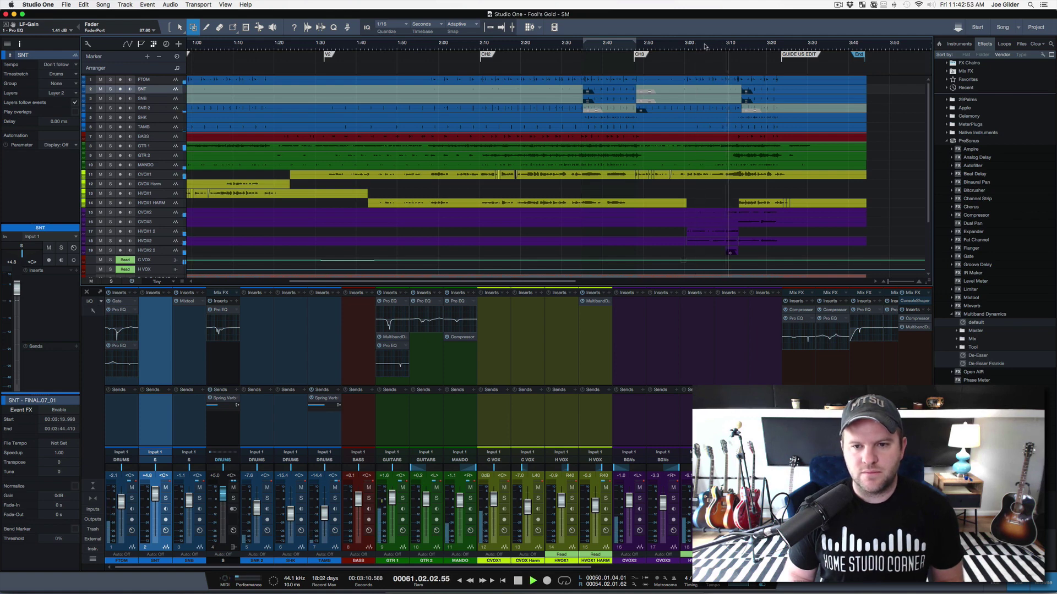
left_click(698, 46)
left_click(671, 46)
key("z")
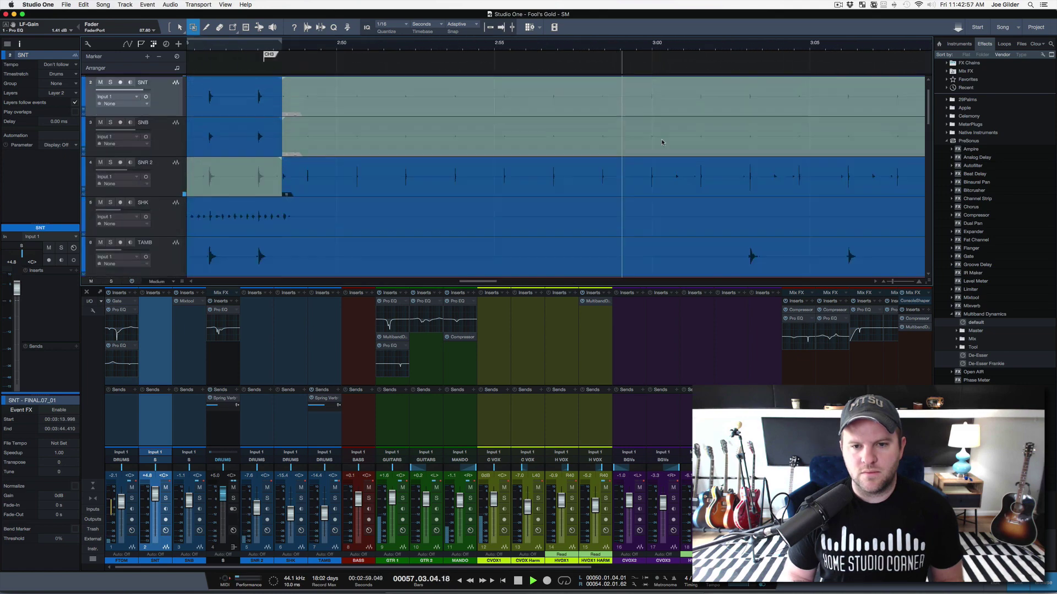
- Bring the CVOX1 vocal into view, stop playback, and scroll the mixer to the FX return channels
scroll(658, 165, "down", 10)
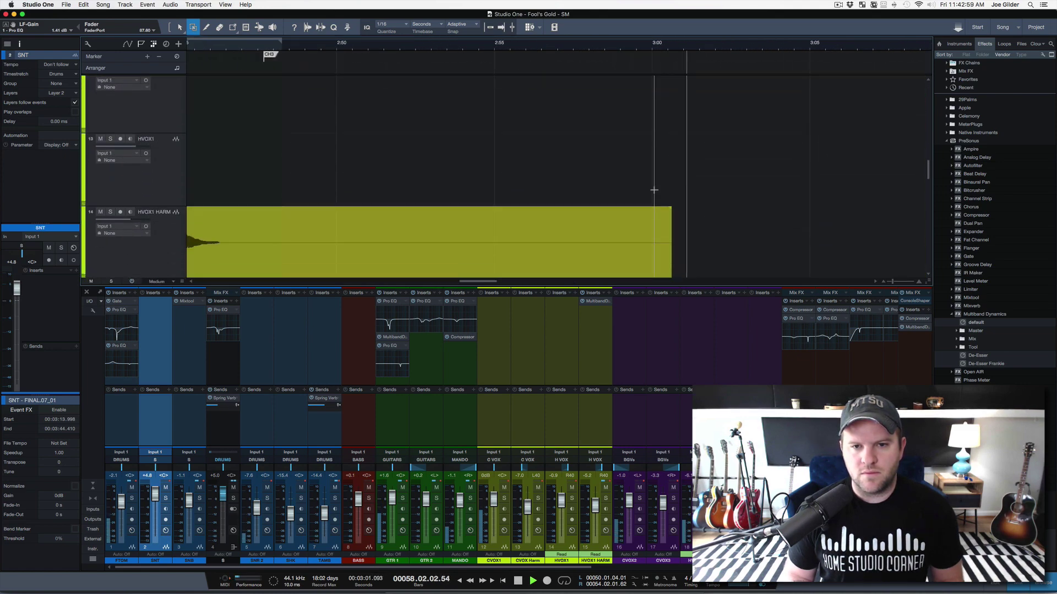
scroll(654, 190, "up", 4)
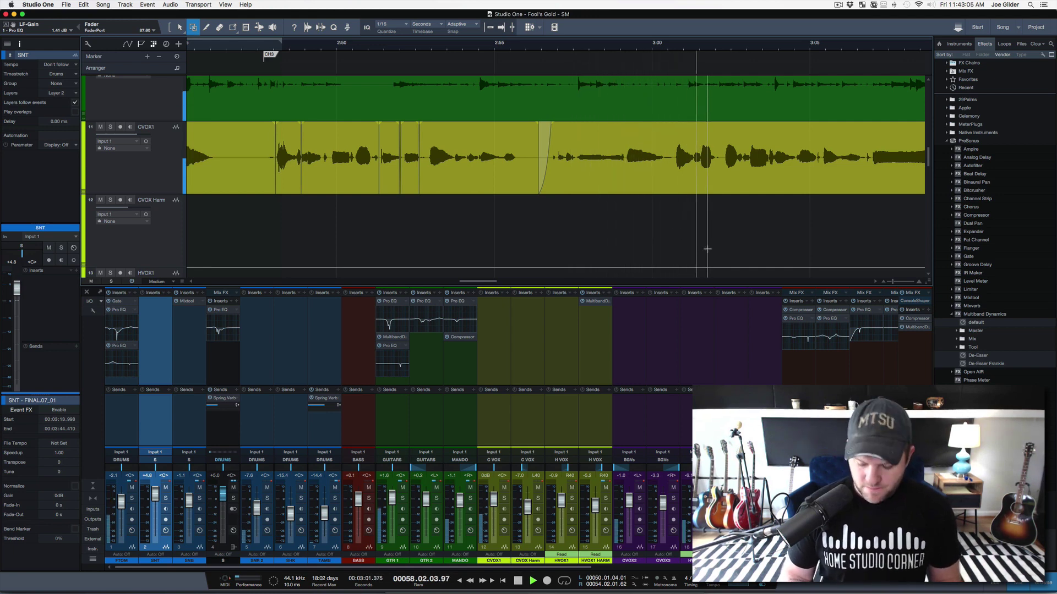
key("space")
scroll(397, 429, "right", 5)
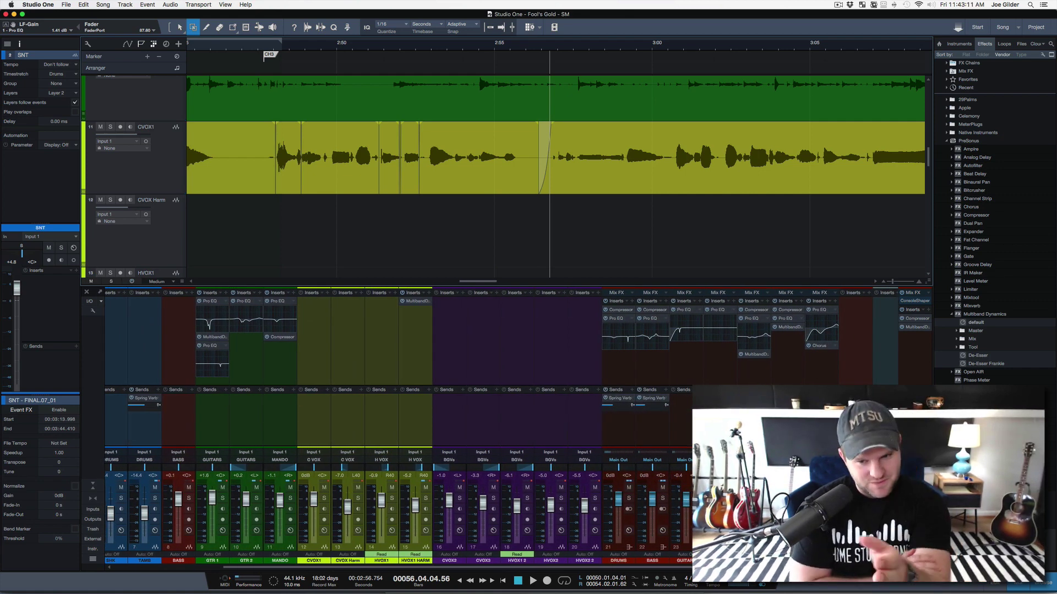
scroll(396, 429, "right", 8)
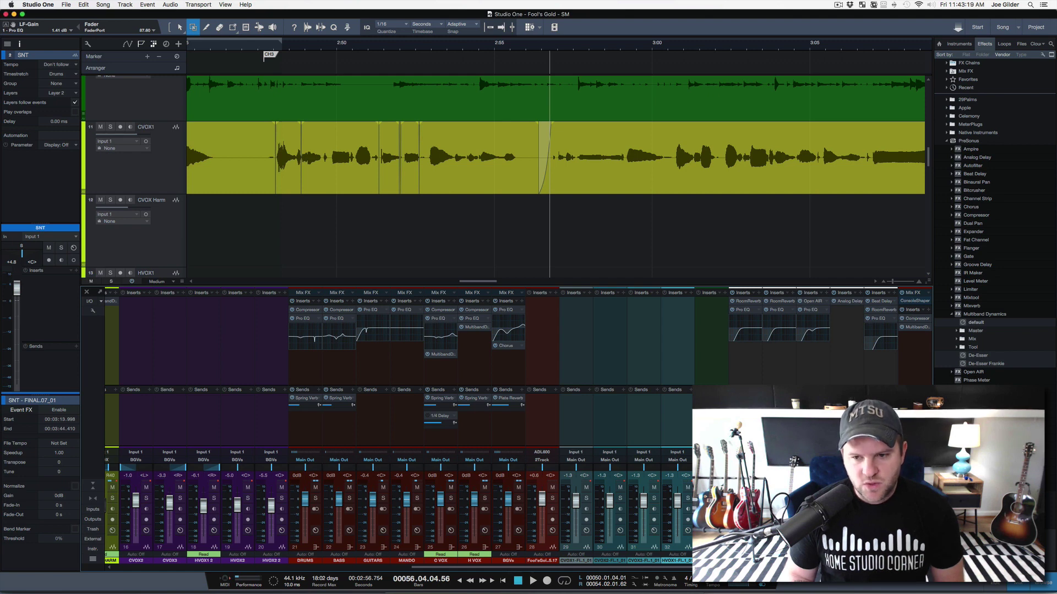
- Open the Beat Delay on the 1/4 Delay channel and audition it
left_click(882, 302)
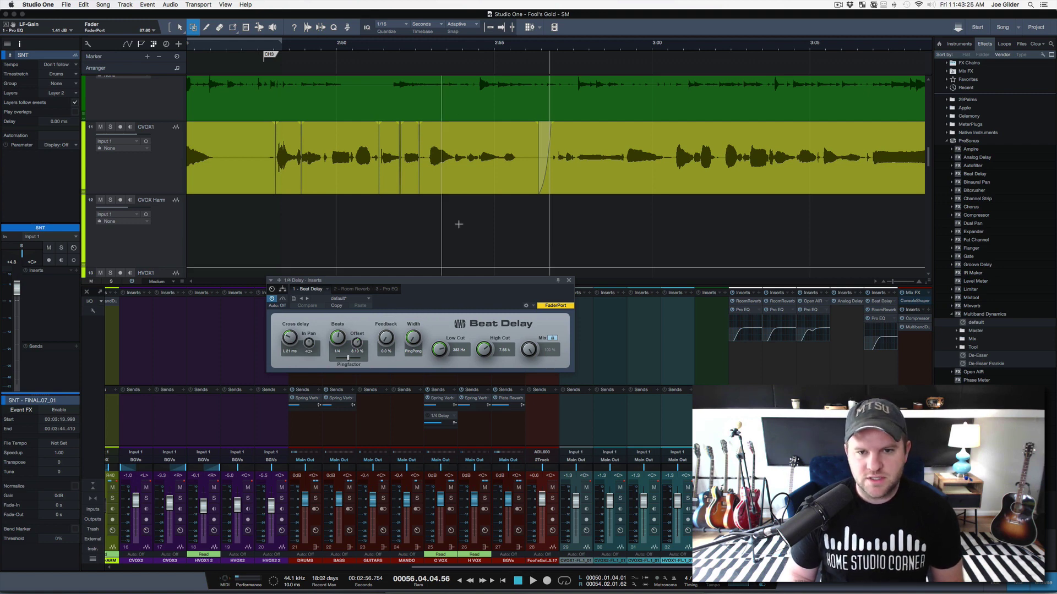
key("space")
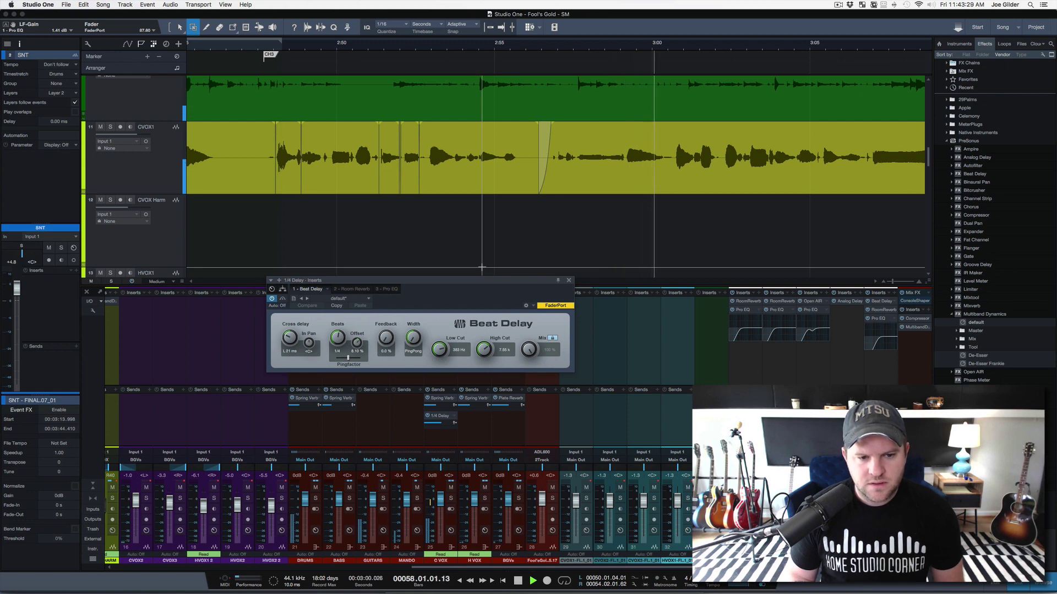
key("space")
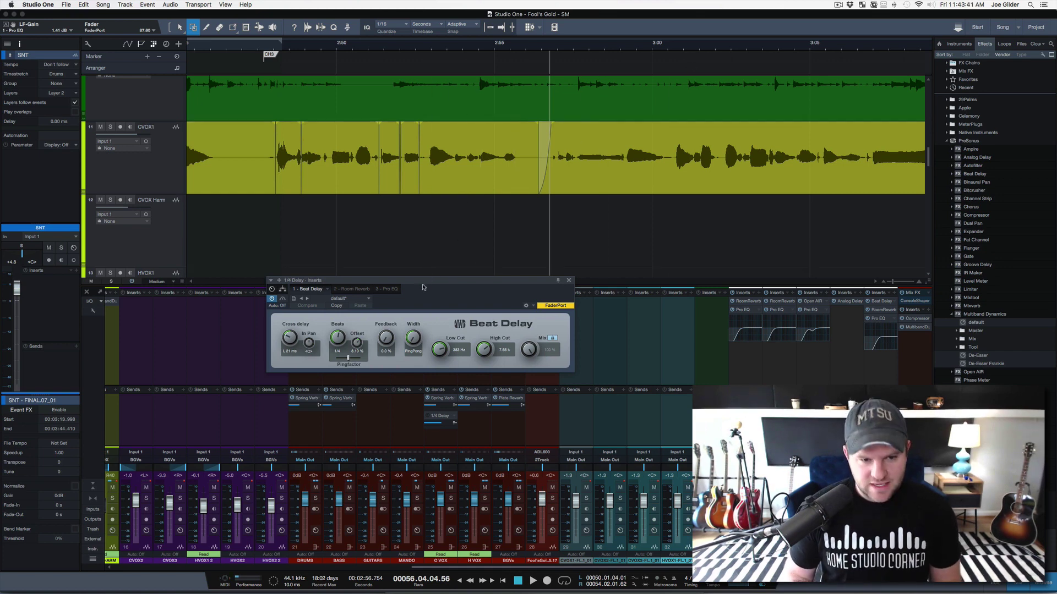
- Keep the 1/4 beat division and change the delay Offset from 8.10 % to 6.60 %
left_click(337, 352)
left_click(369, 320)
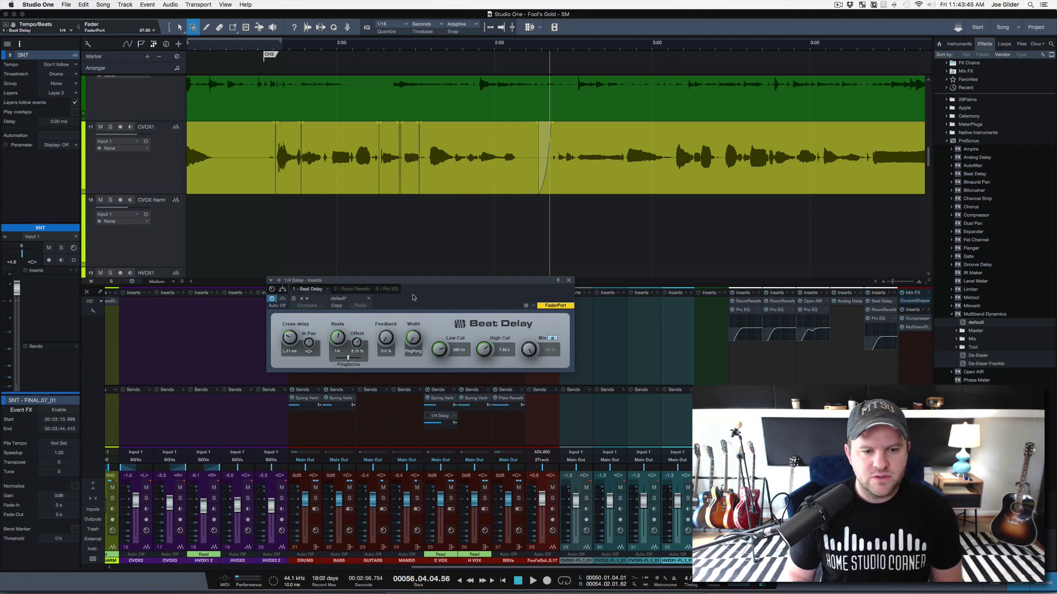
double_click(357, 342)
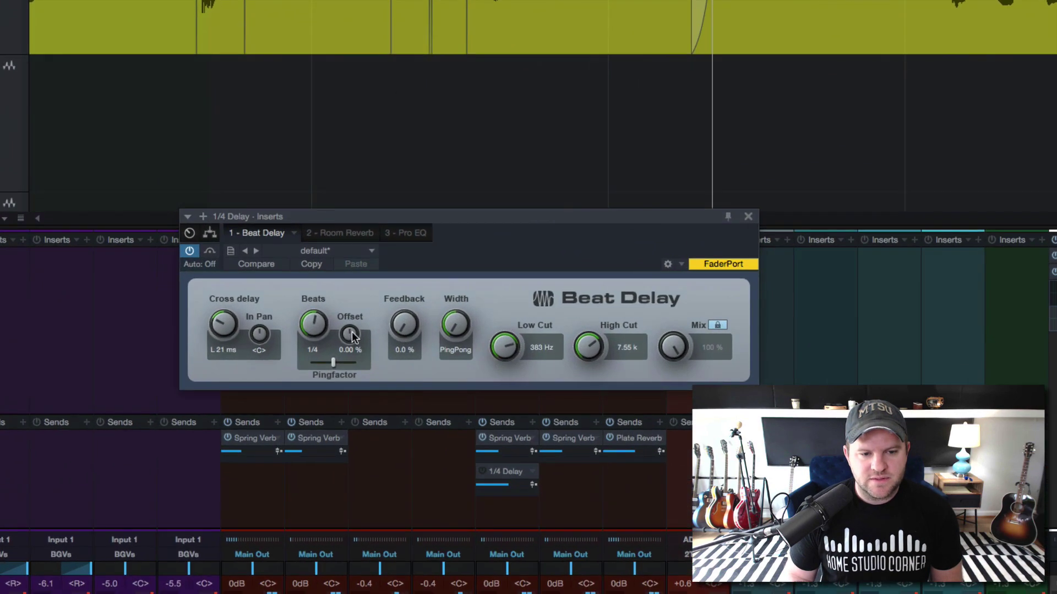
left_click_drag(352, 331, 421, 329)
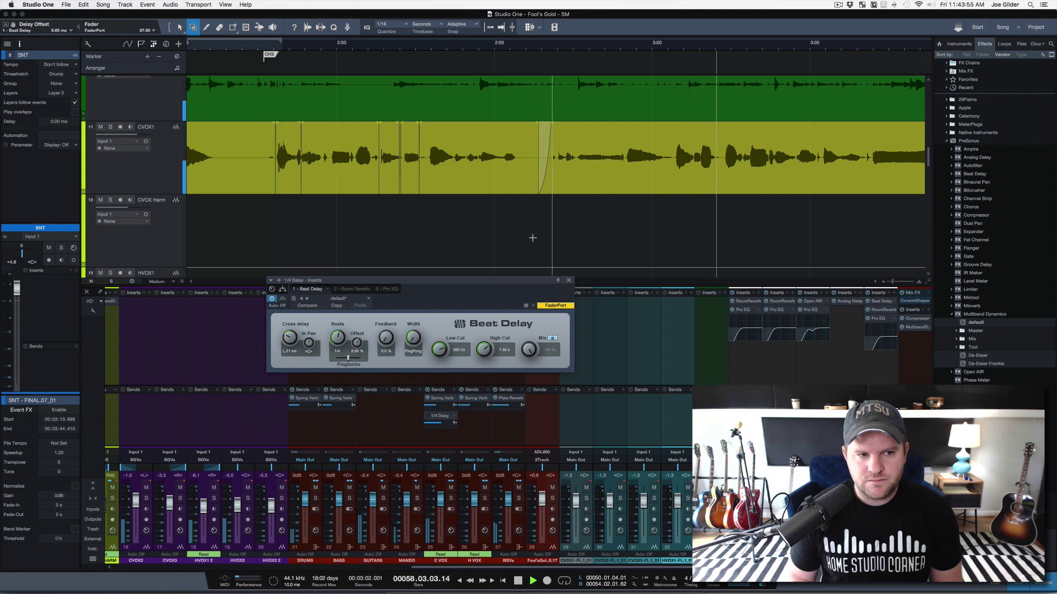
- Zoom out to the whole song with every track fitted in view and play back the mix
key("space")
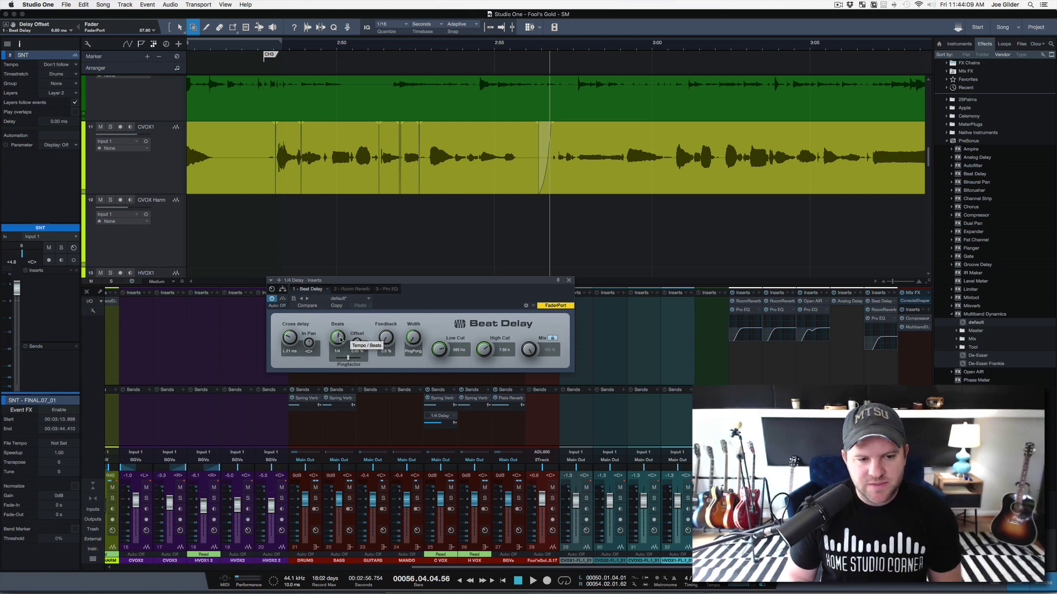
key("z")
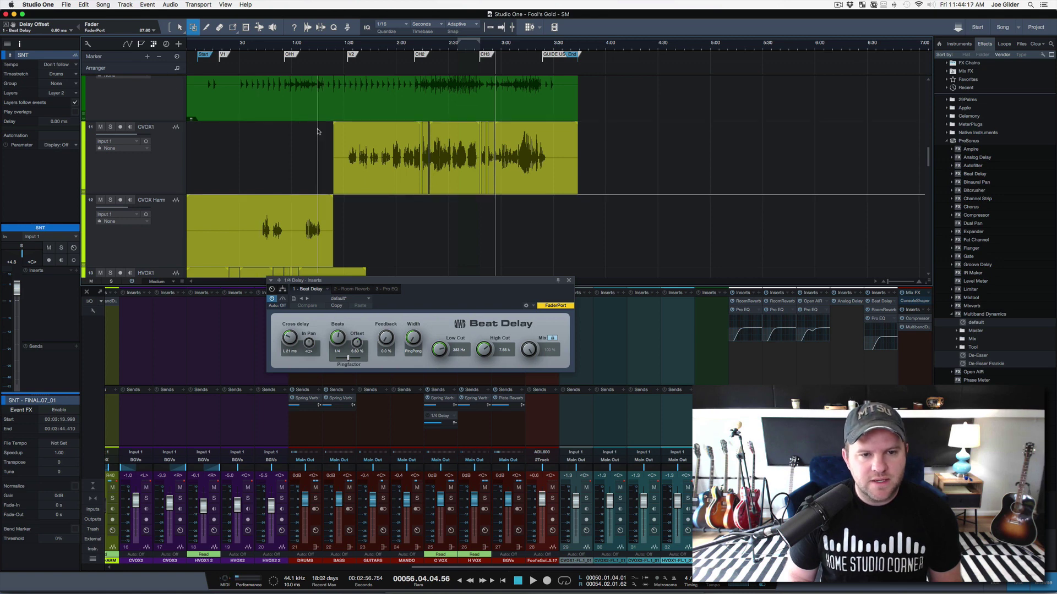
key("super+a")
key("z")
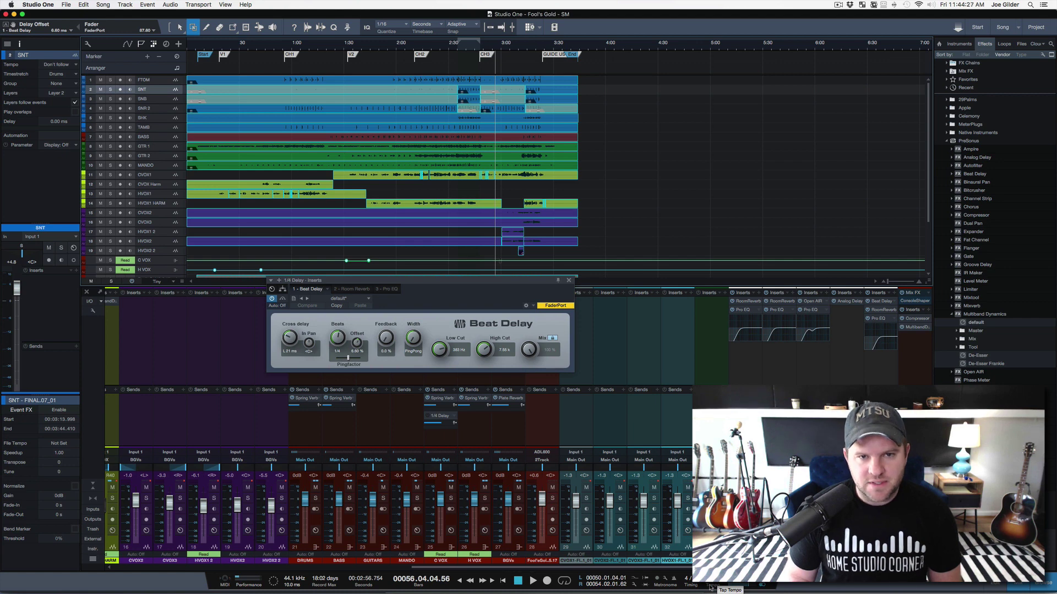
key("space")
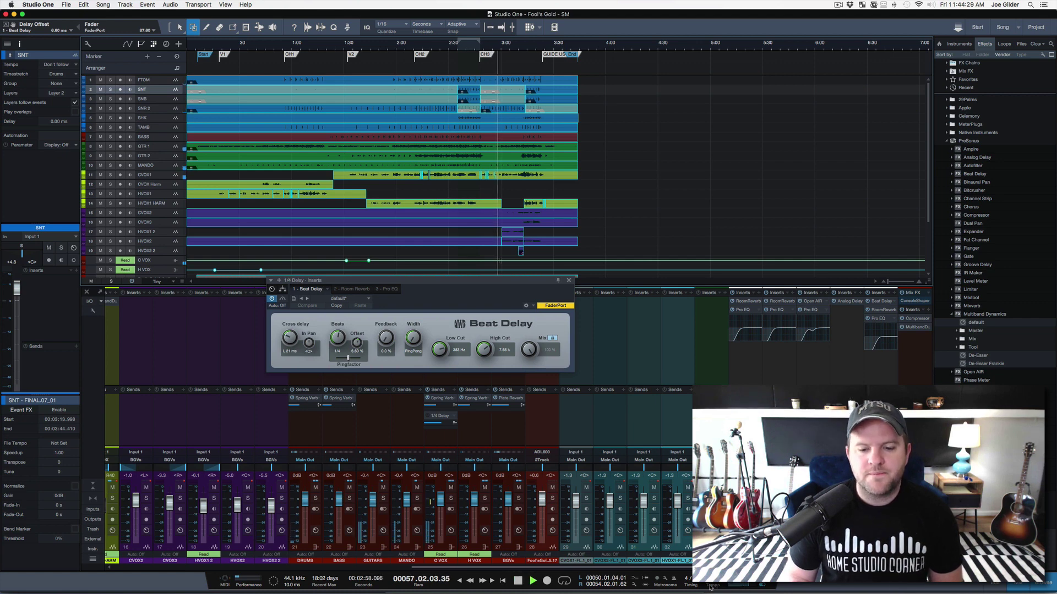
key("shift+f")
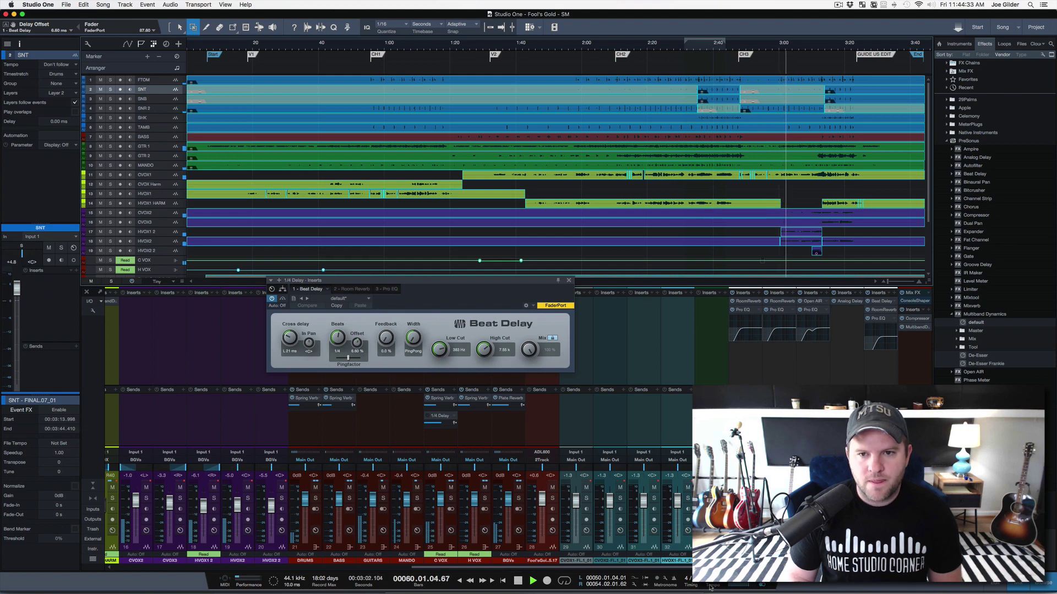
mouse_move(710, 593)
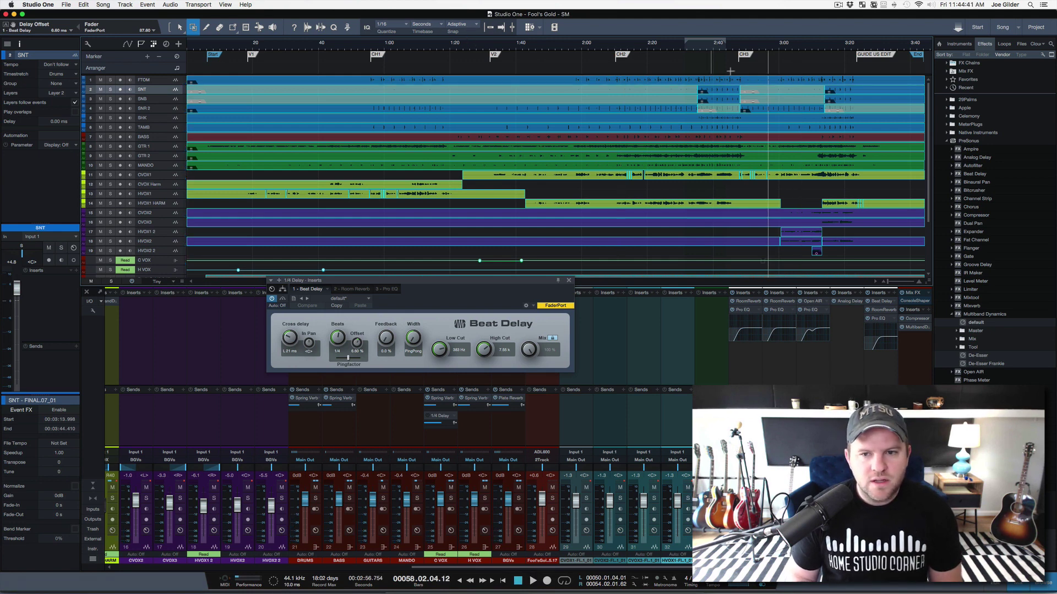
scroll(641, 183, "down", 5)
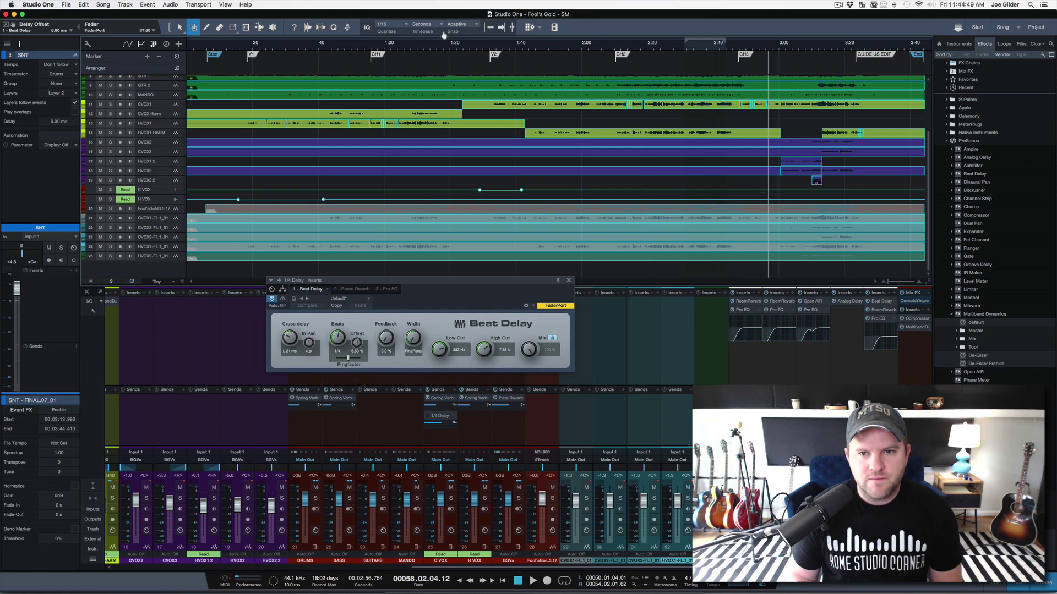
- Close the GTR 2 Pro EQ window, the effects browser and the mixer, leaving the full arrangement
left_click(744, 87)
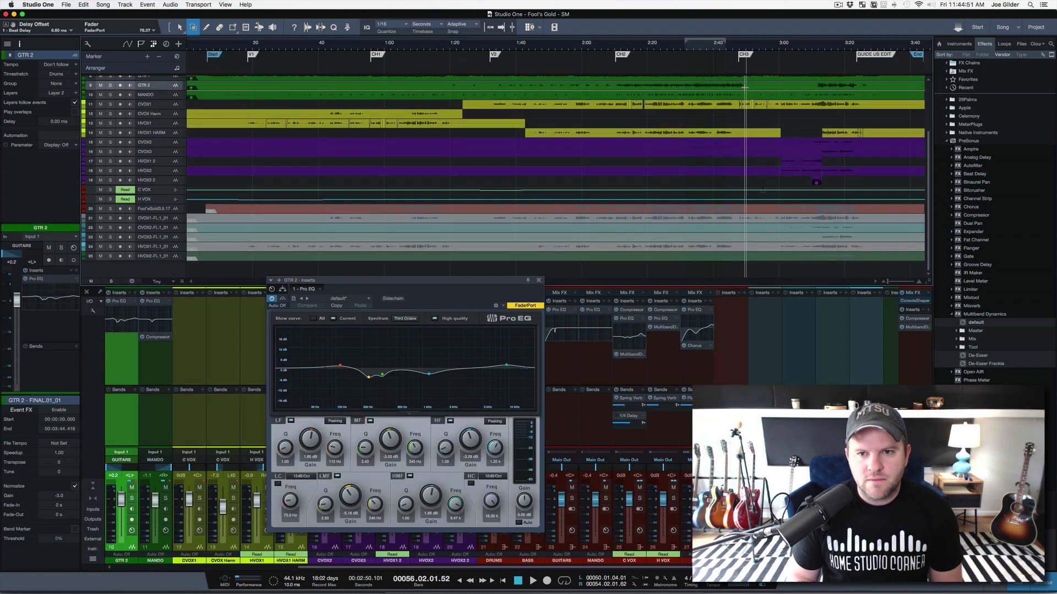
left_click(744, 86)
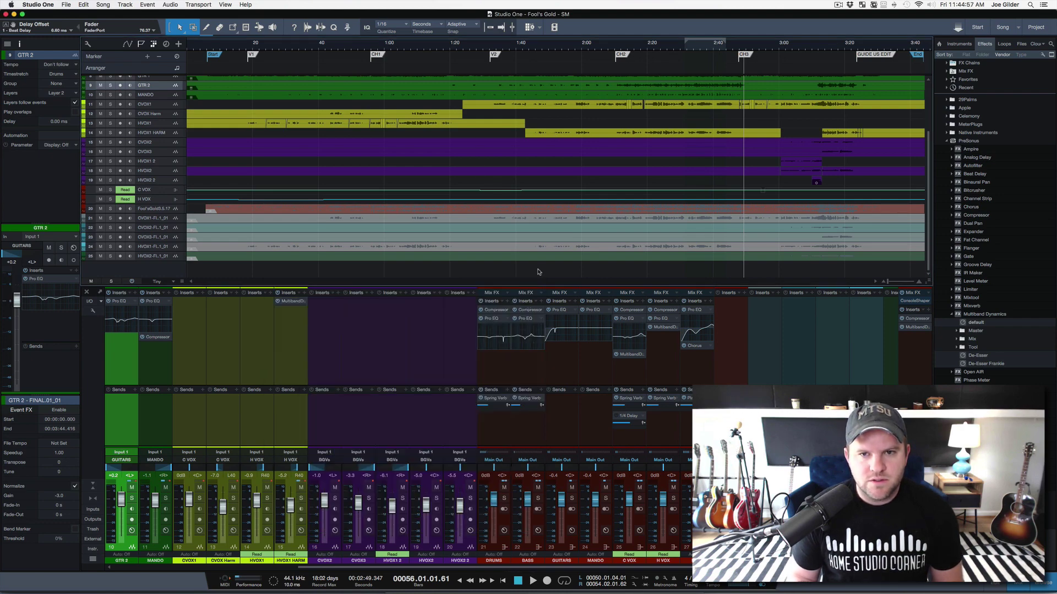
left_click(538, 280)
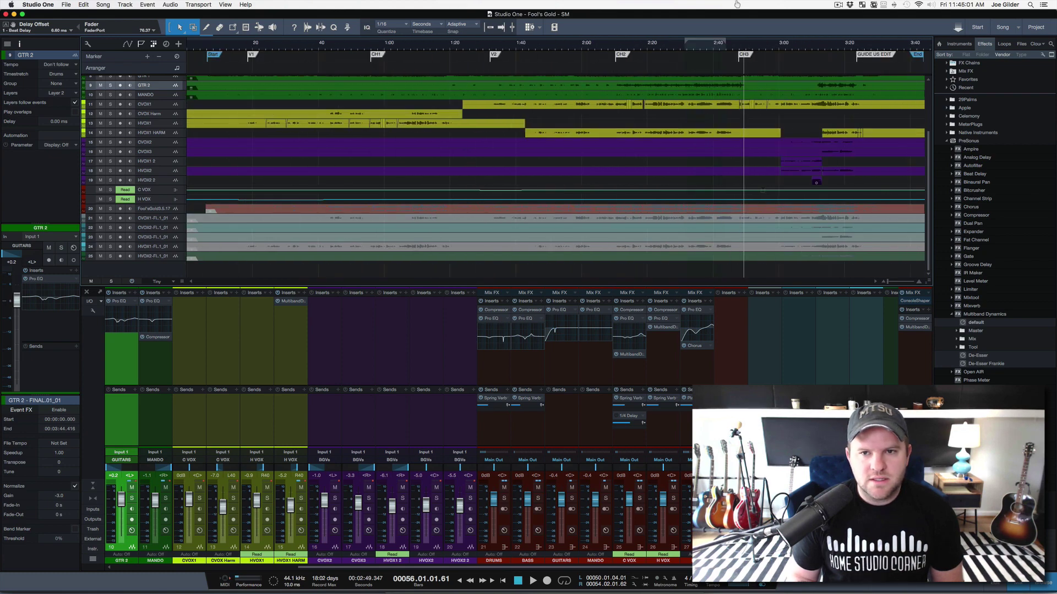
key("F5")
key("F3")
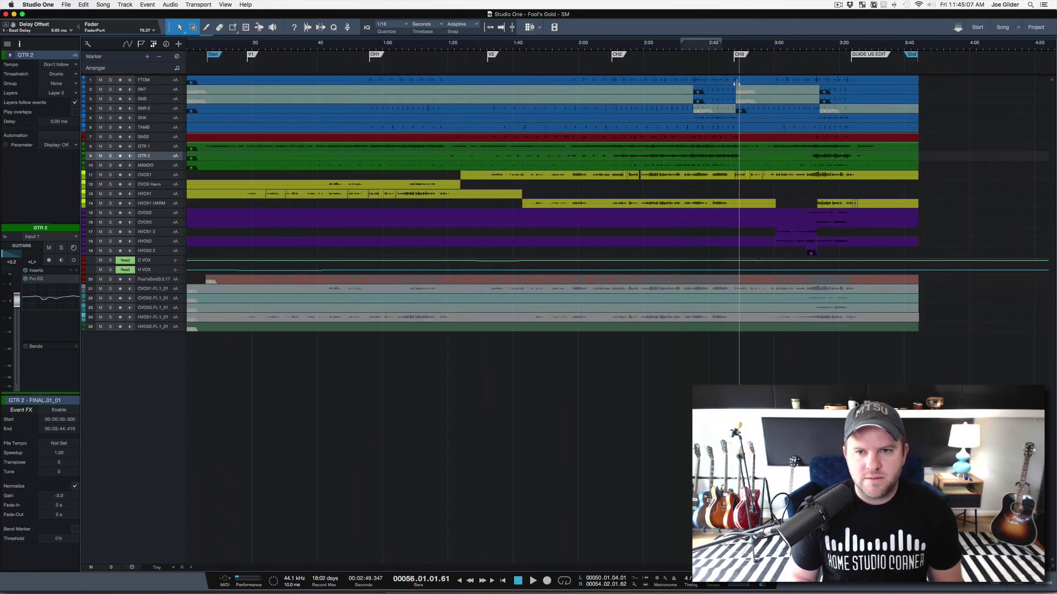
- Play back the arrangement from around 2:43.8 near the CH3 marker
scroll(737, 57, "up", 5)
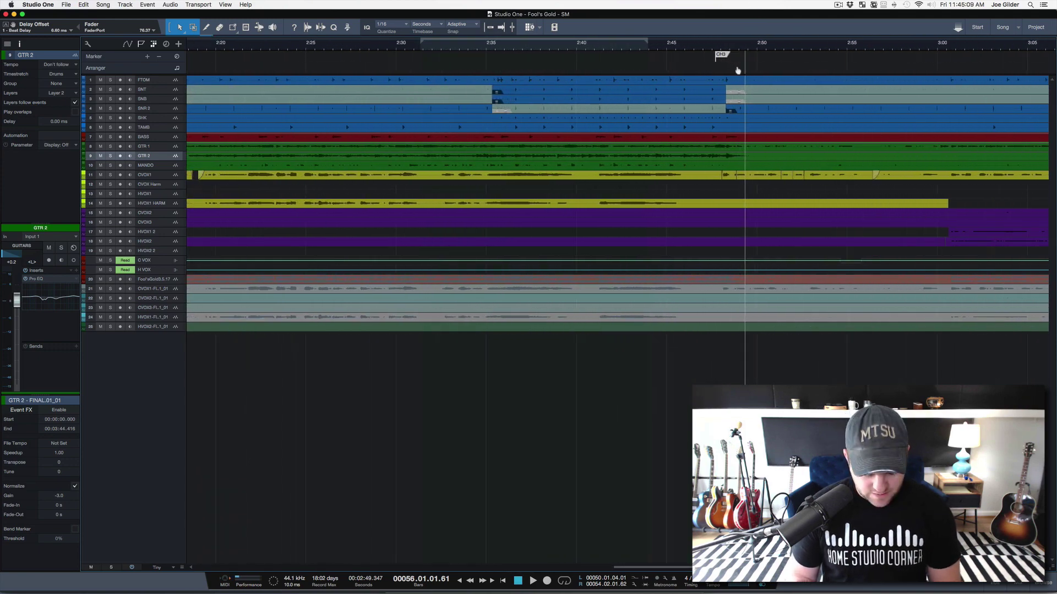
key("F3")
key("F3")
key("space")
key("space")
left_click(646, 47)
key("space")
key("w")
key("w")
key("w")
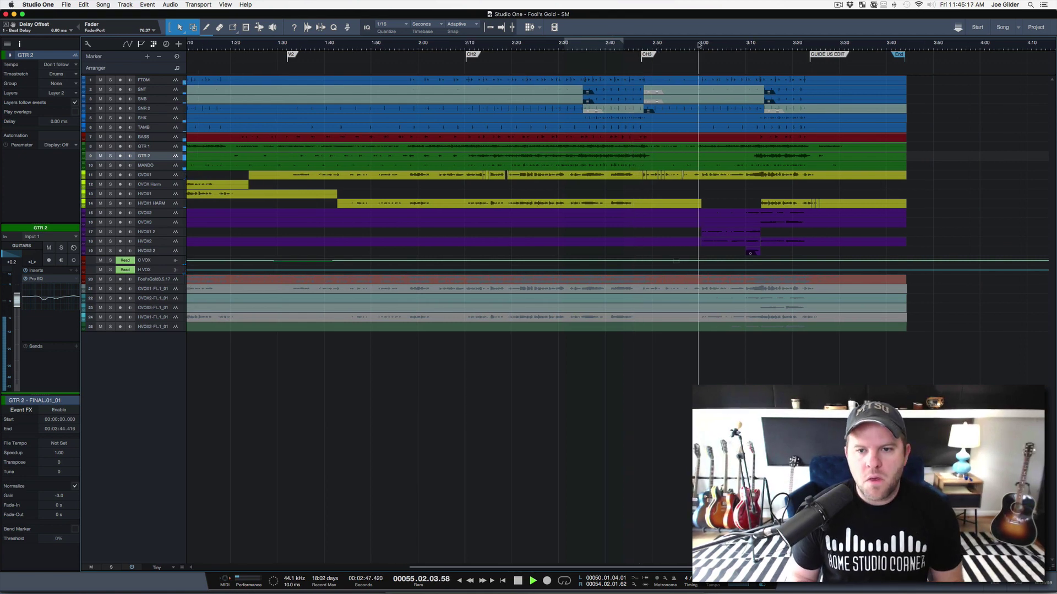
key("KP_Subtract")
- Zoom in on 2:40–3:10 with taller tracks showing the vocals, then stop playback
key("e")
key("e")
key("shift+e")
key("shift+e")
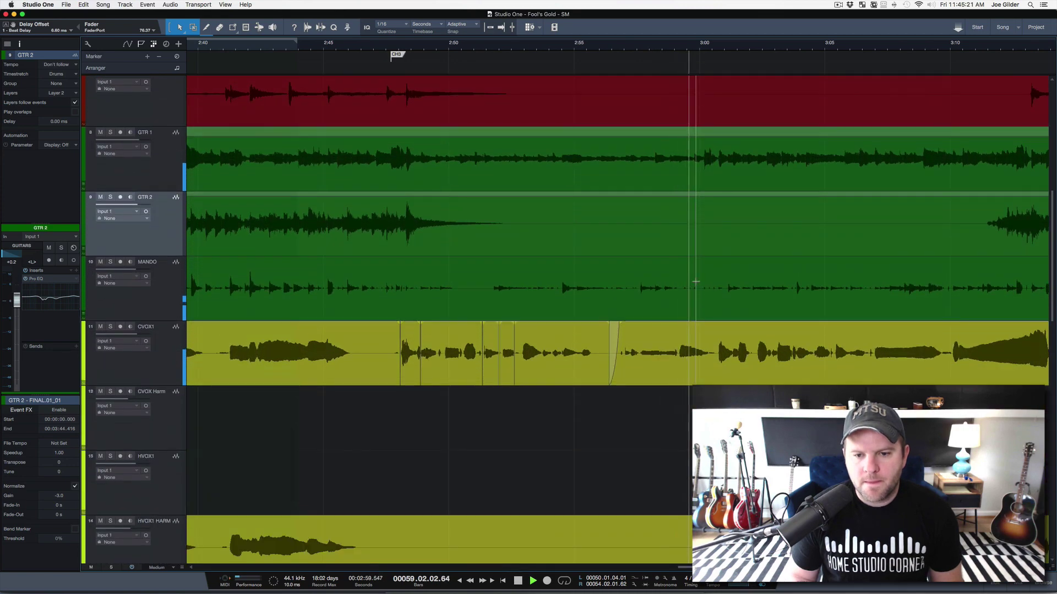
scroll(696, 282, "down", 10)
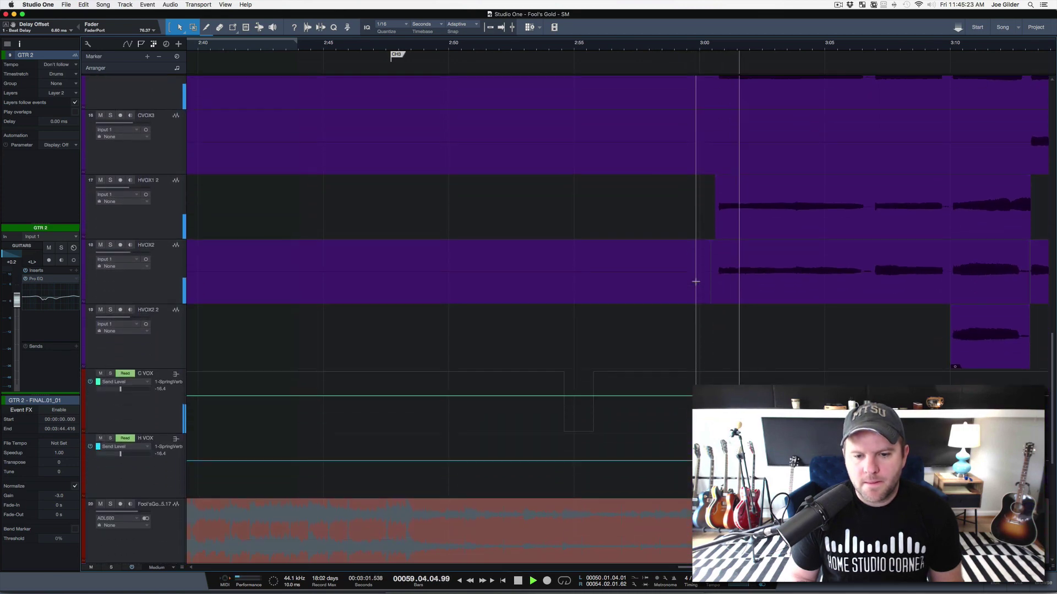
key("space")
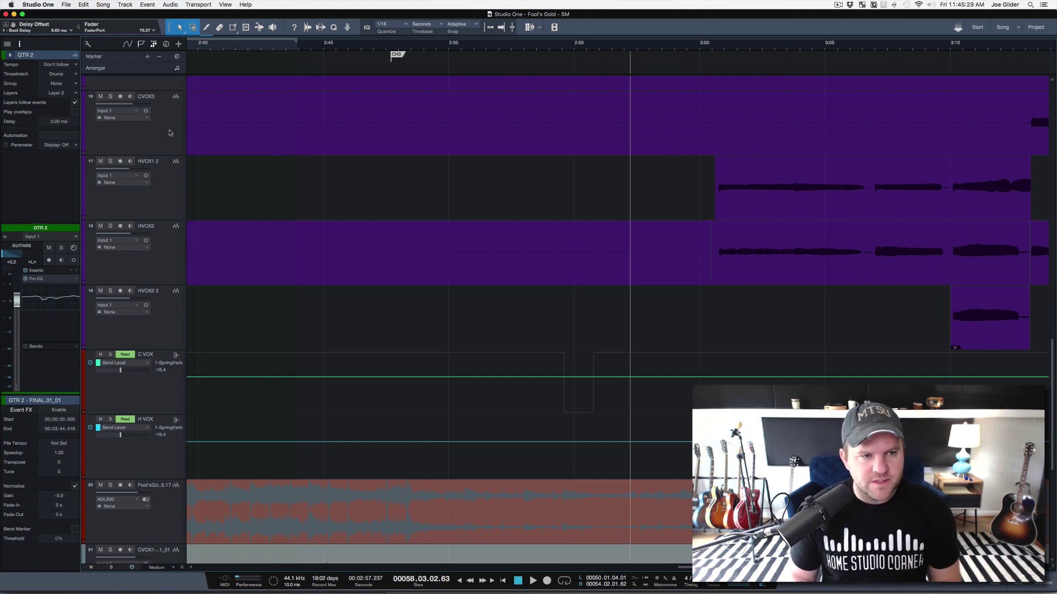
- Undo the last Modify Tempo and play back the passage
left_click(84, 5)
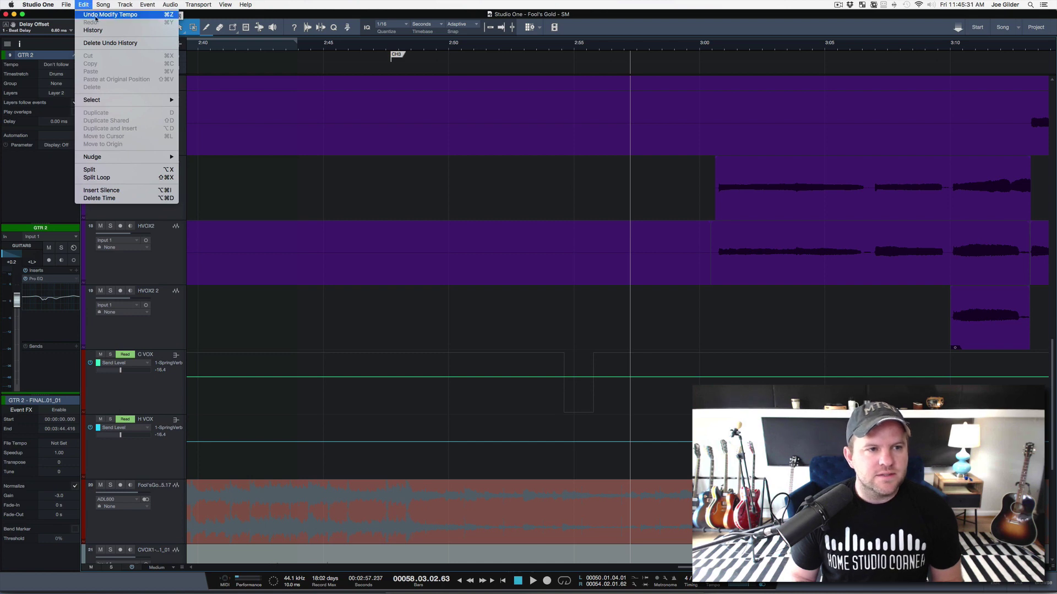
left_click(99, 14)
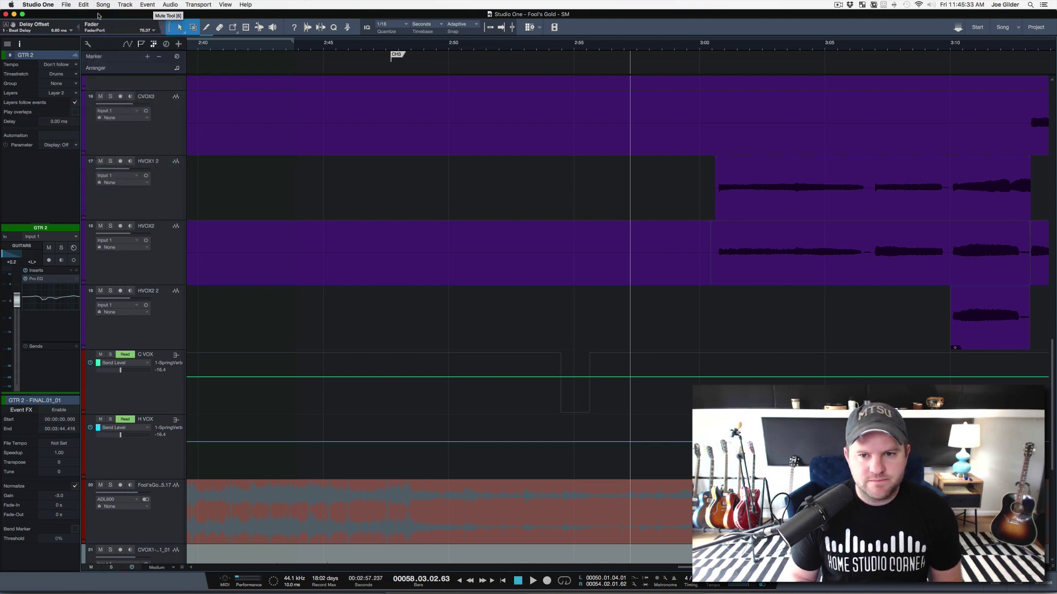
key("space")
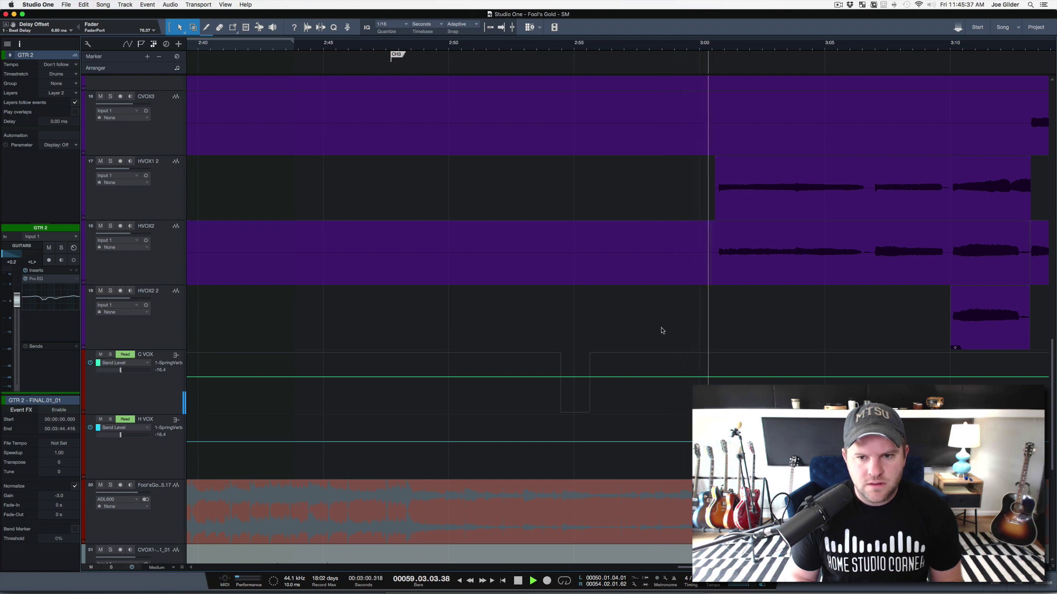
scroll(662, 331, "up", 5)
scroll(662, 331, "up", 5)
scroll(663, 328, "down", 2)
- Briefly check the mixer console, then close it
key("F3")
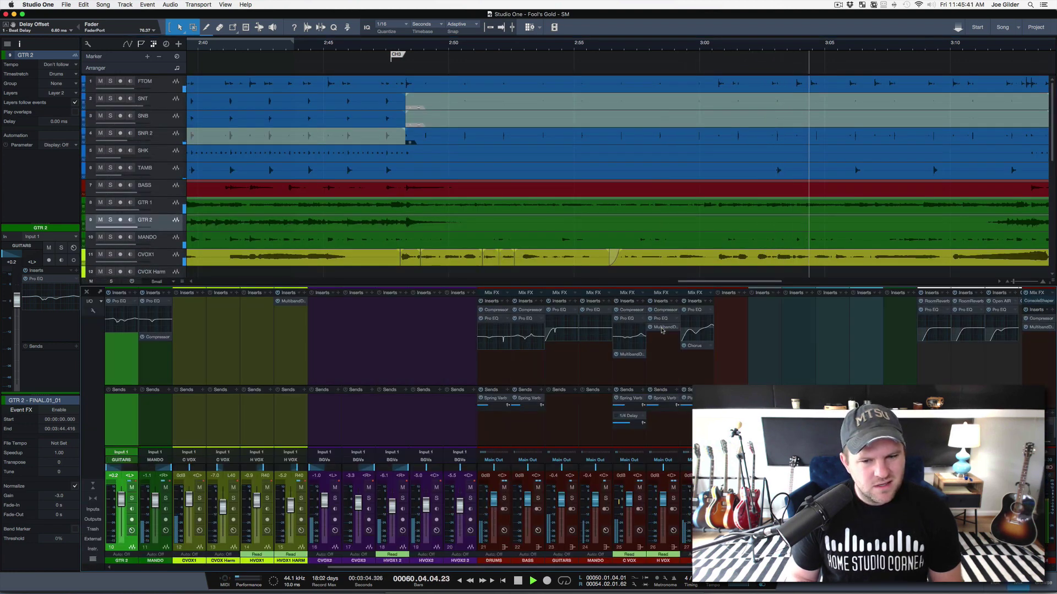
scroll(817, 379, "right", 2)
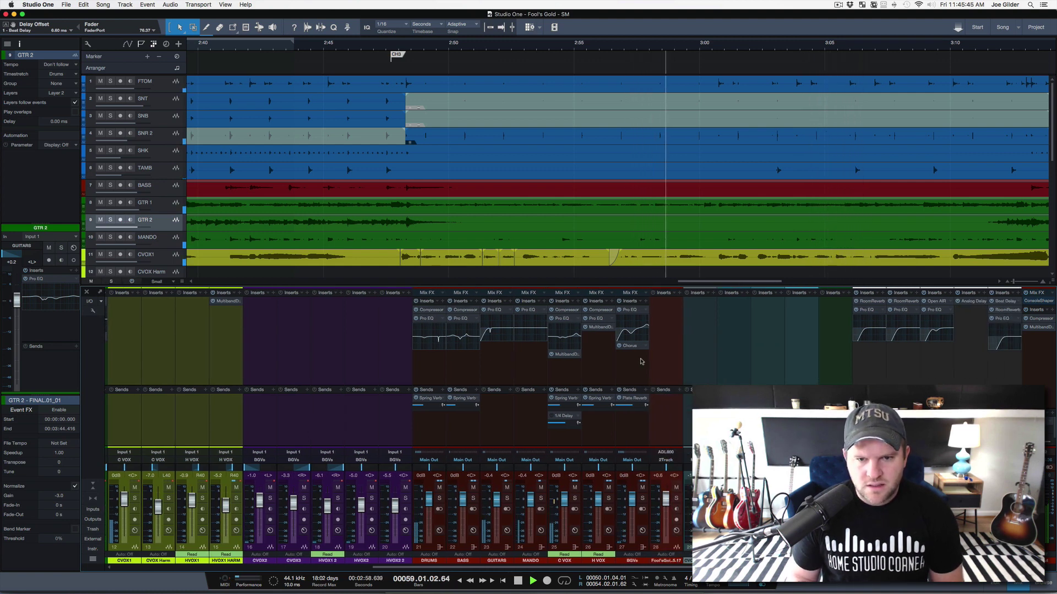
key("F3")
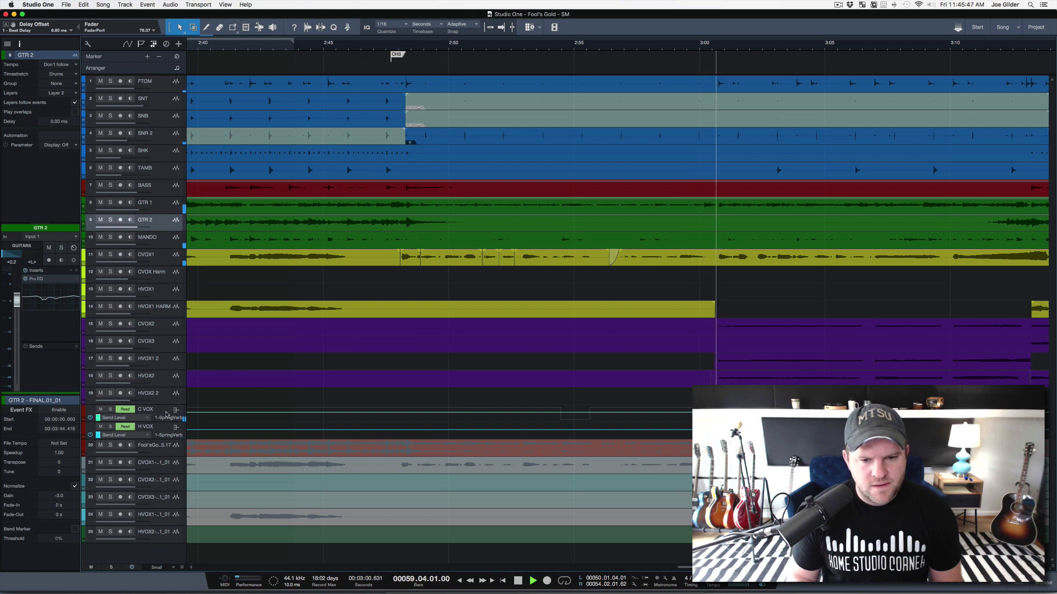
- Show the C VOX Send Mute (1/4 Delay) automation lane and stop playback
left_click(168, 415)
scroll(222, 411, "up", 3)
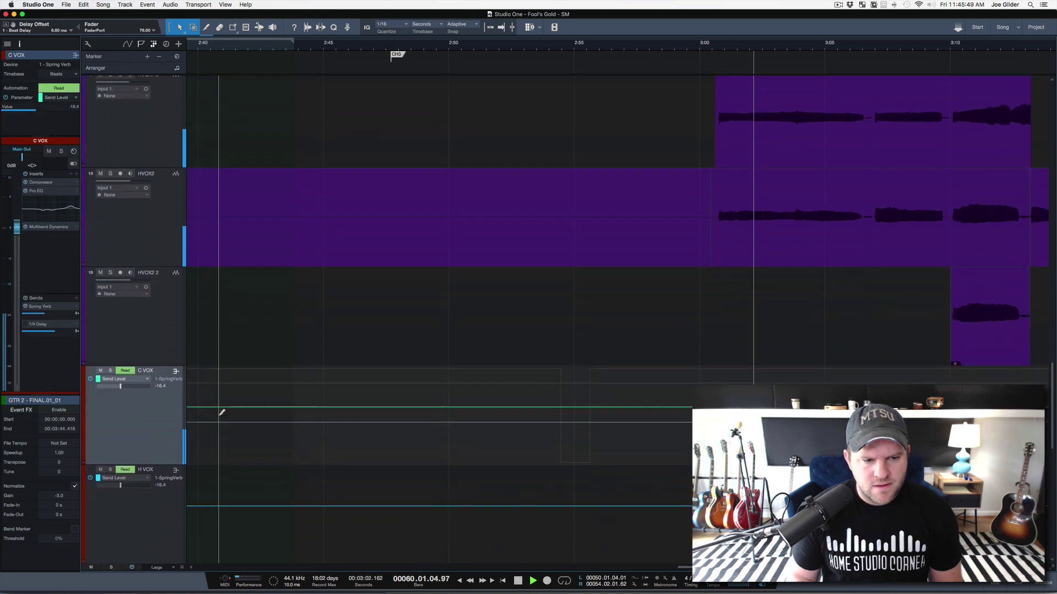
left_click(126, 368)
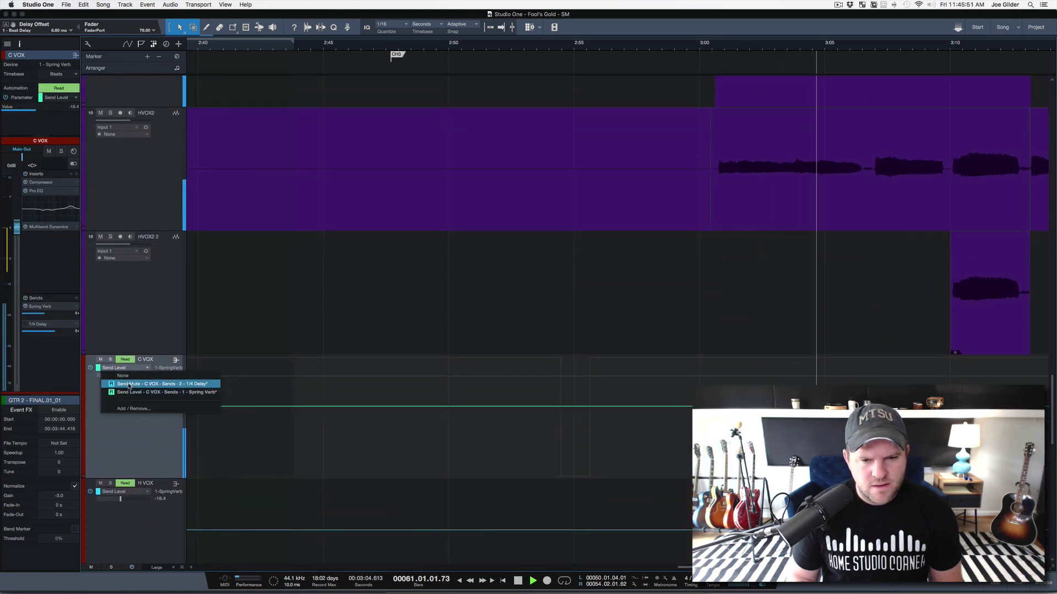
left_click(165, 388)
key("KP_Subtract")
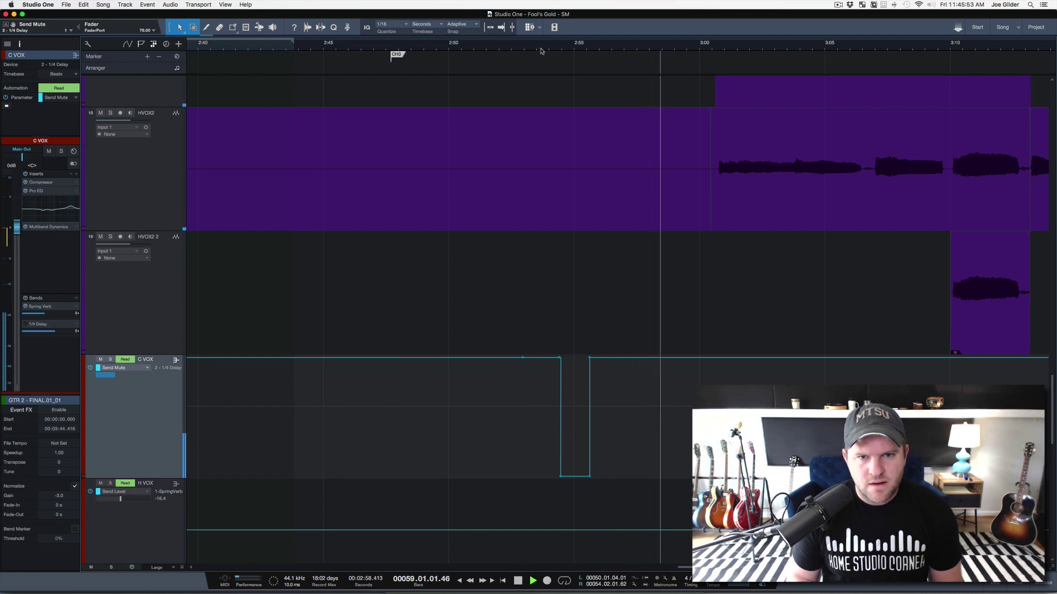
key("space")
- Undo Modify Tempo again and set the C VOX send-mute automation timebase to Seconds
left_click(83, 5)
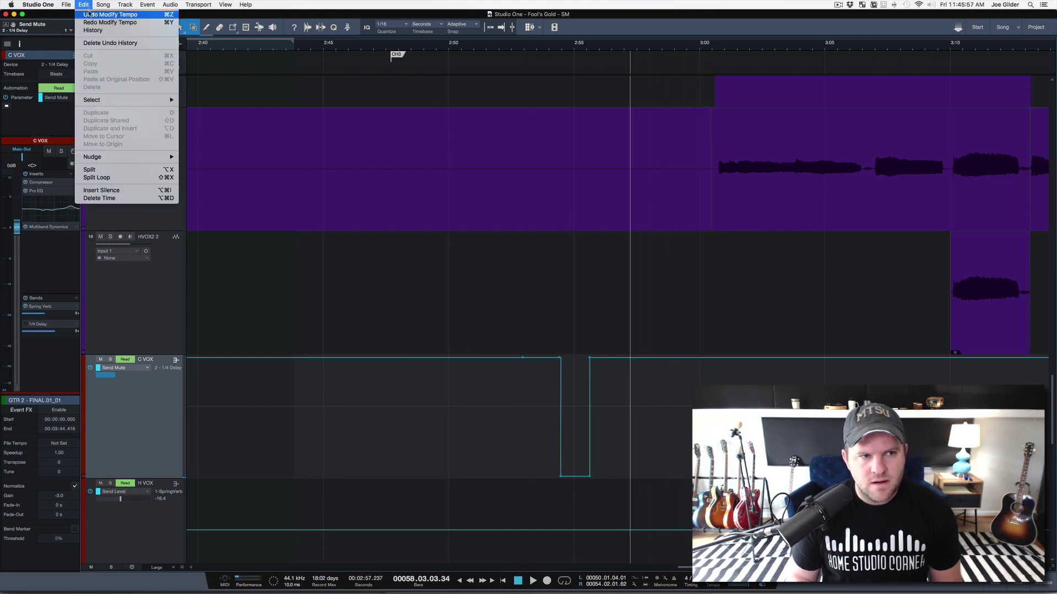
left_click(90, 16)
left_click(82, 5)
left_click(83, 5)
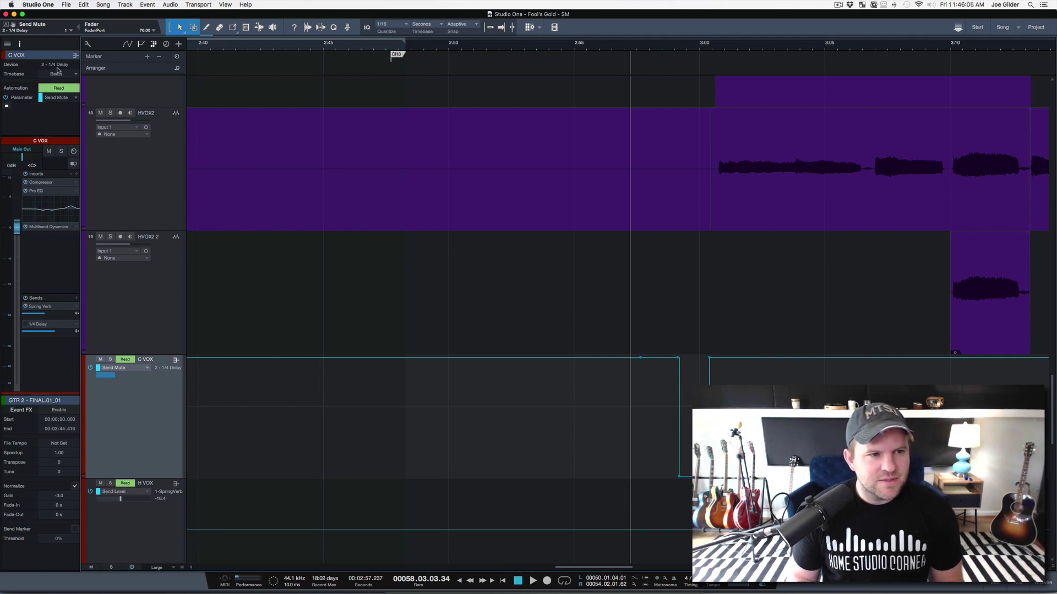
left_click(56, 74)
left_click(60, 86)
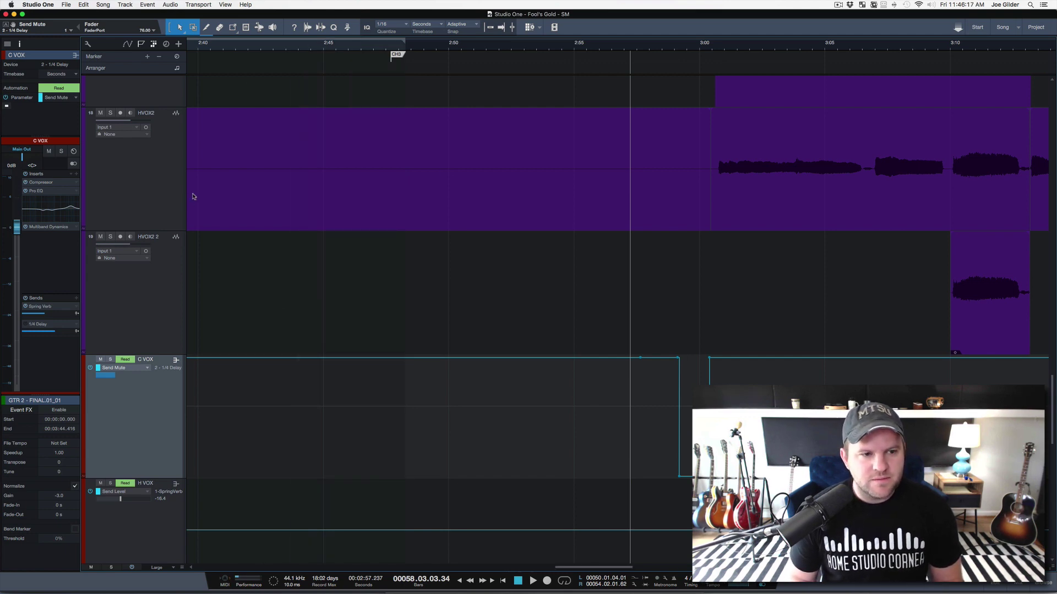
- Zoom out to the full song with smaller tracks and select the H VOX automation lane
key("z")
key("shift+z")
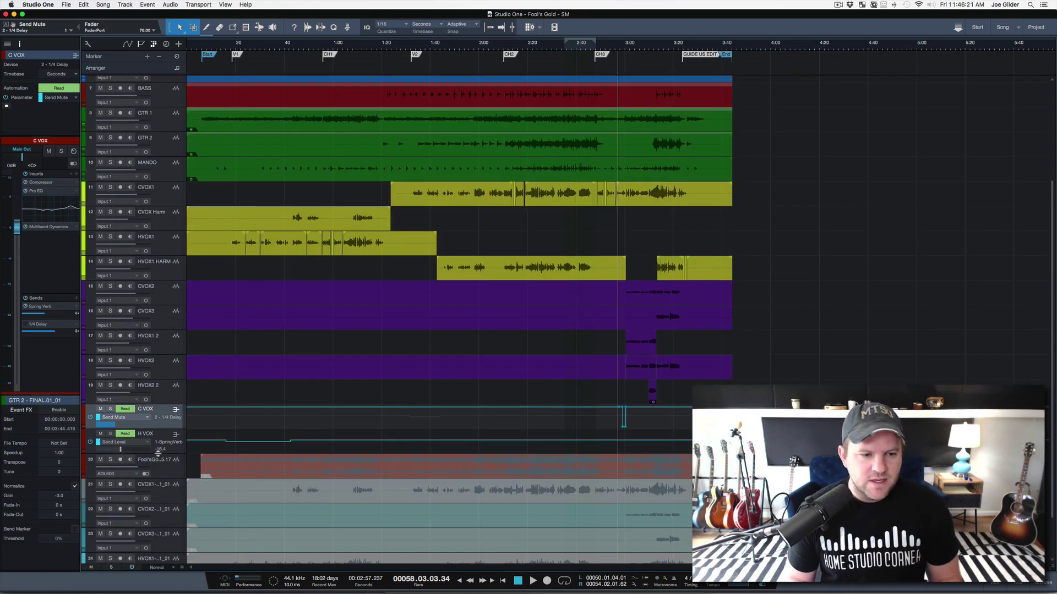
left_click(167, 400)
scroll(171, 409, "down", 3)
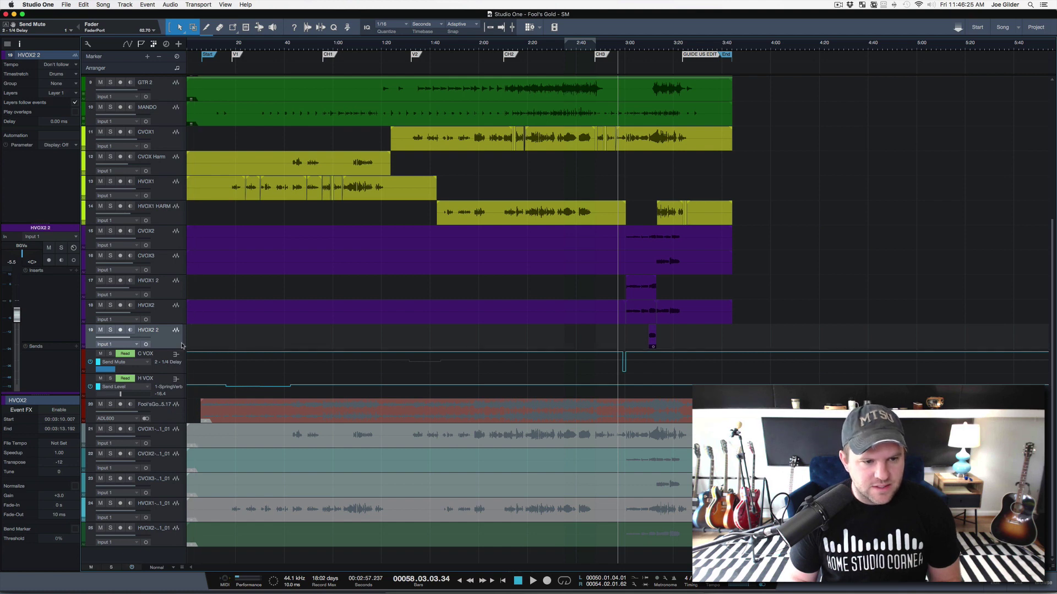
left_click(173, 384)
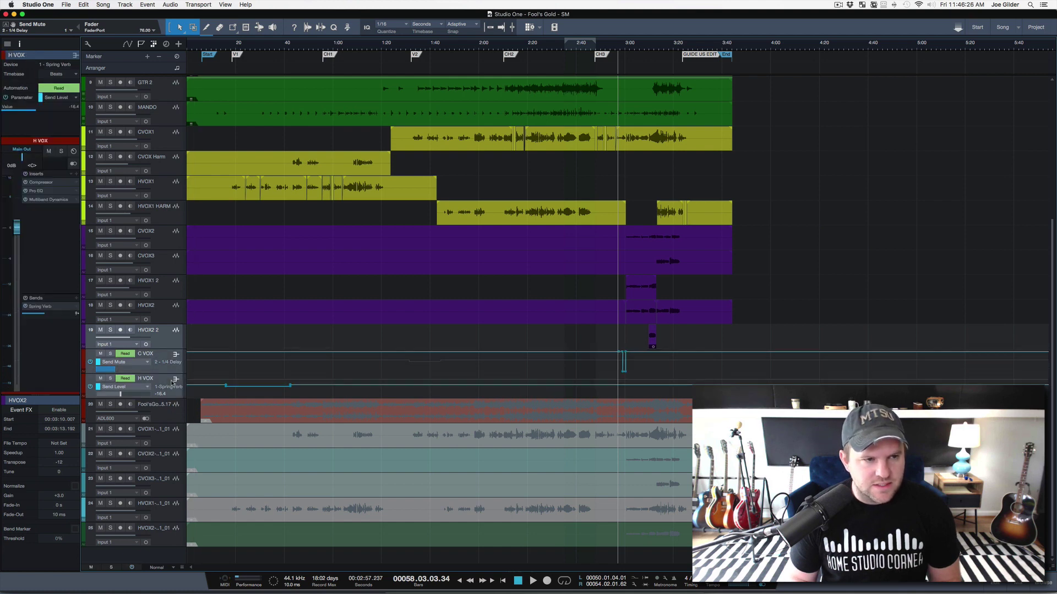
- Change the H VOX Send Level automation timebase from Beats to Seconds
left_click(65, 74)
left_click(62, 82)
left_click(64, 74)
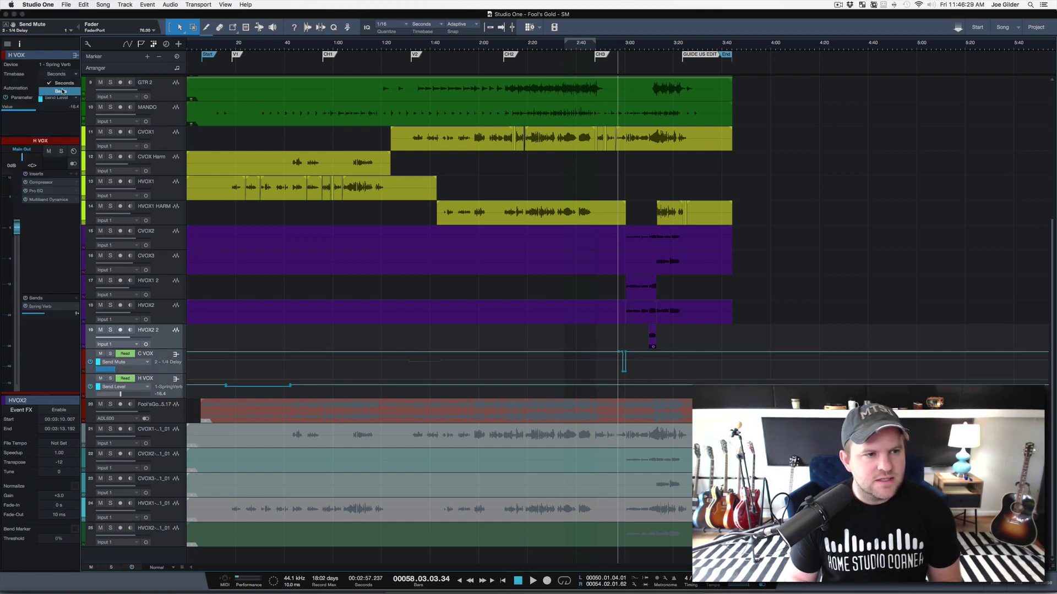
left_click(62, 91)
left_click(64, 74)
left_click(62, 82)
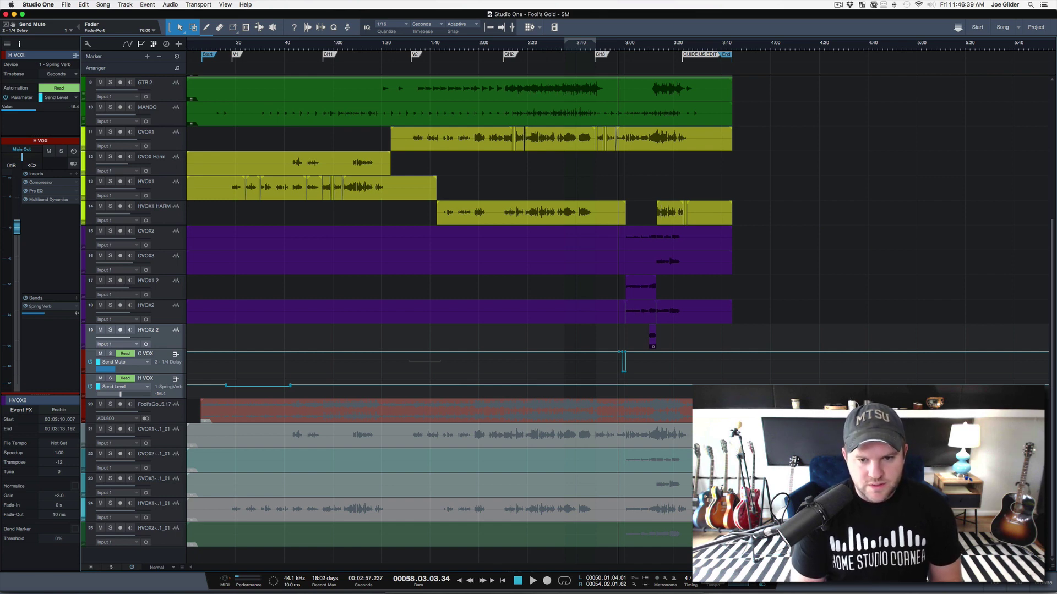
- Audition the passage zoomed in around 3:00, then stop with the playhead back near 2:57
key("shift+f")
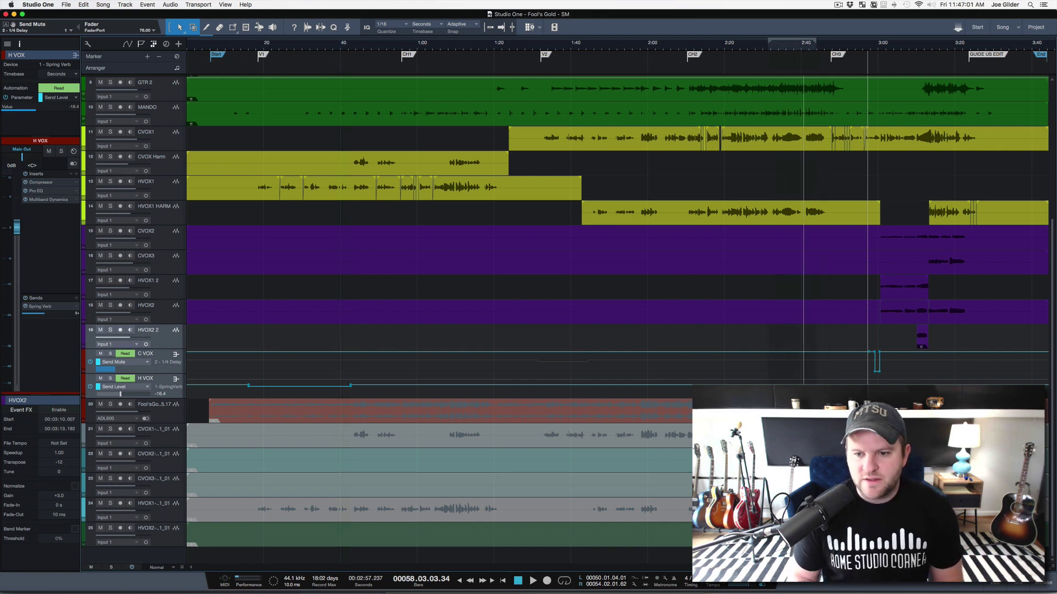
key("space")
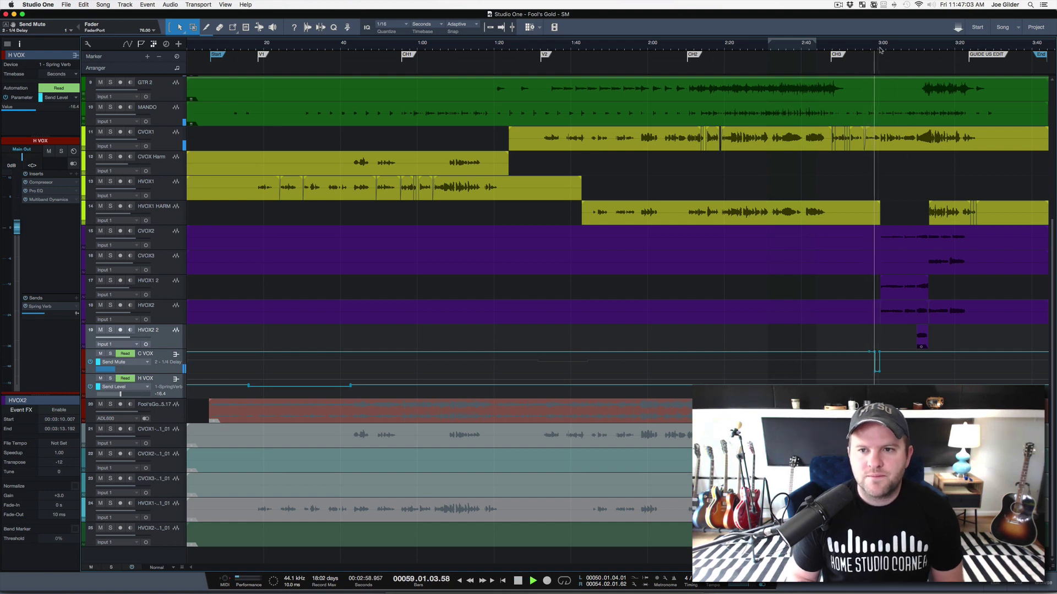
left_click_drag(883, 41, 878, 70)
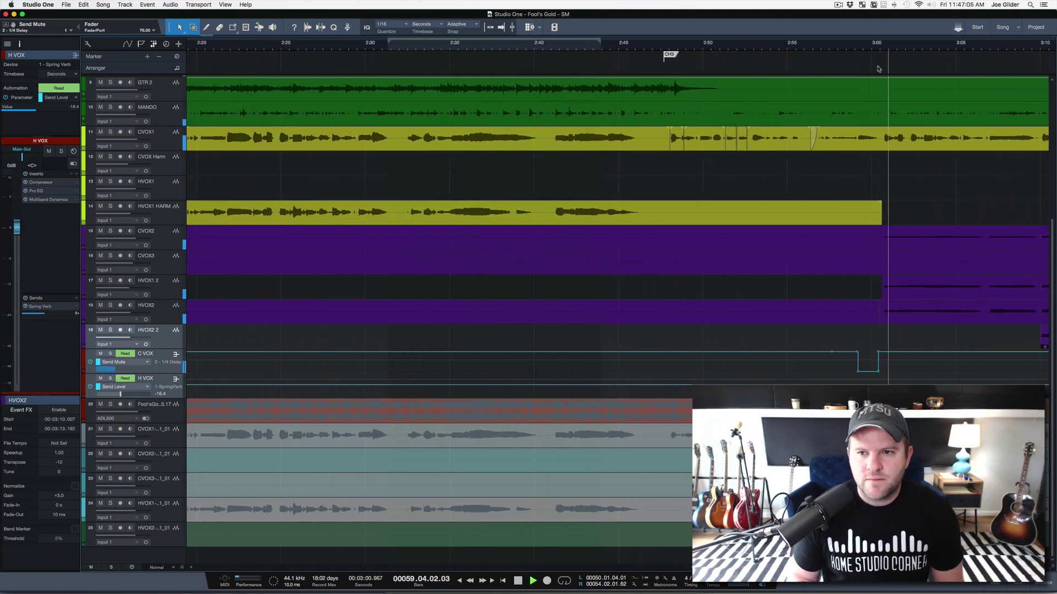
key("space")
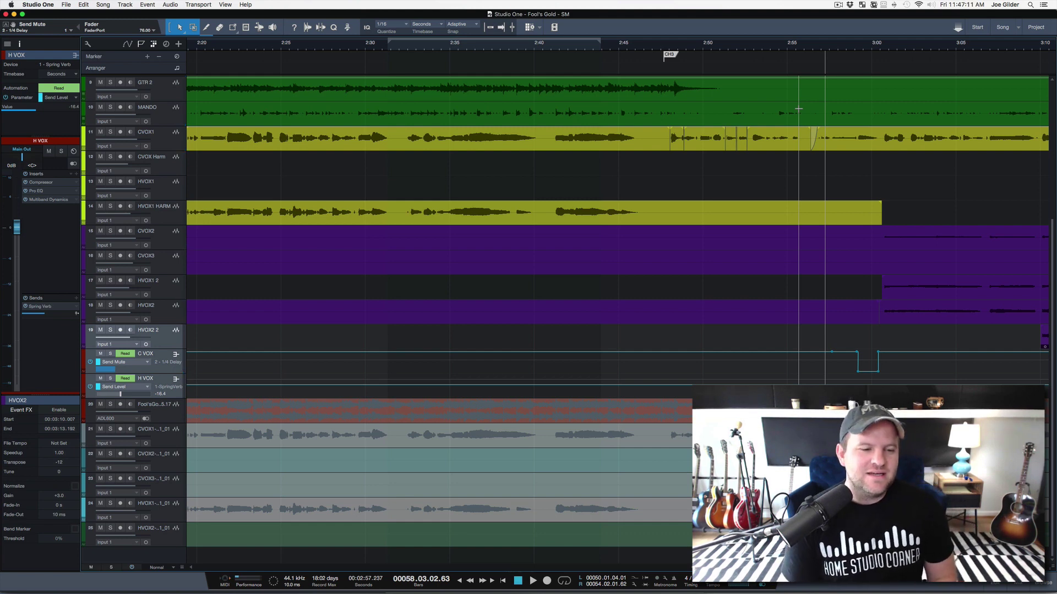
- Switch to Notes to read the GTR1 section of the client email, then return to Studio One
key("super+Tab")
key("super+Tab")
key("super+Tab")
key("super+Tab")
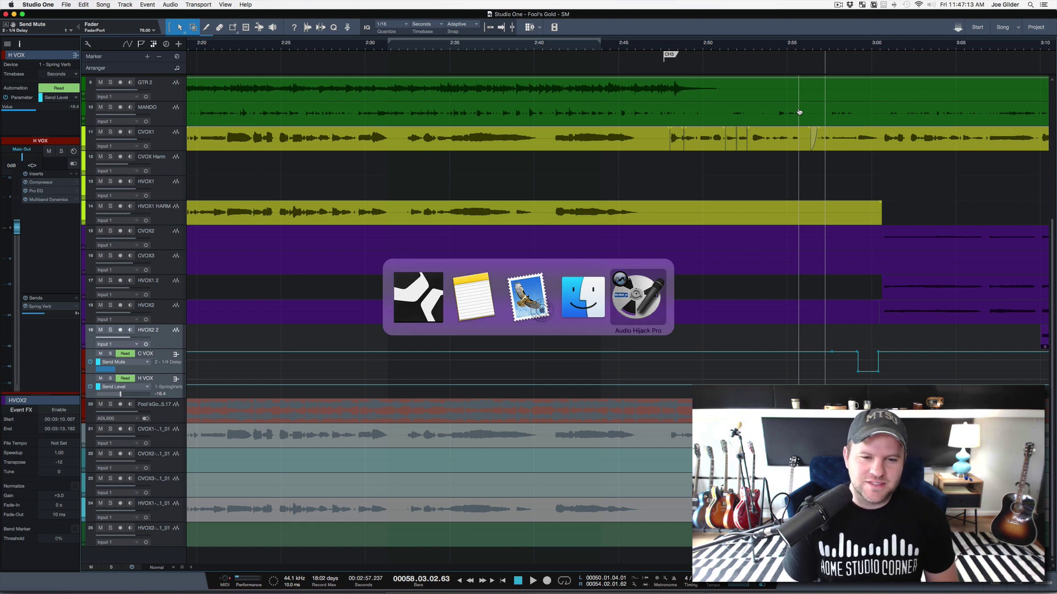
key("super+Tab")
key("super+Tab")
key("super+Tab")
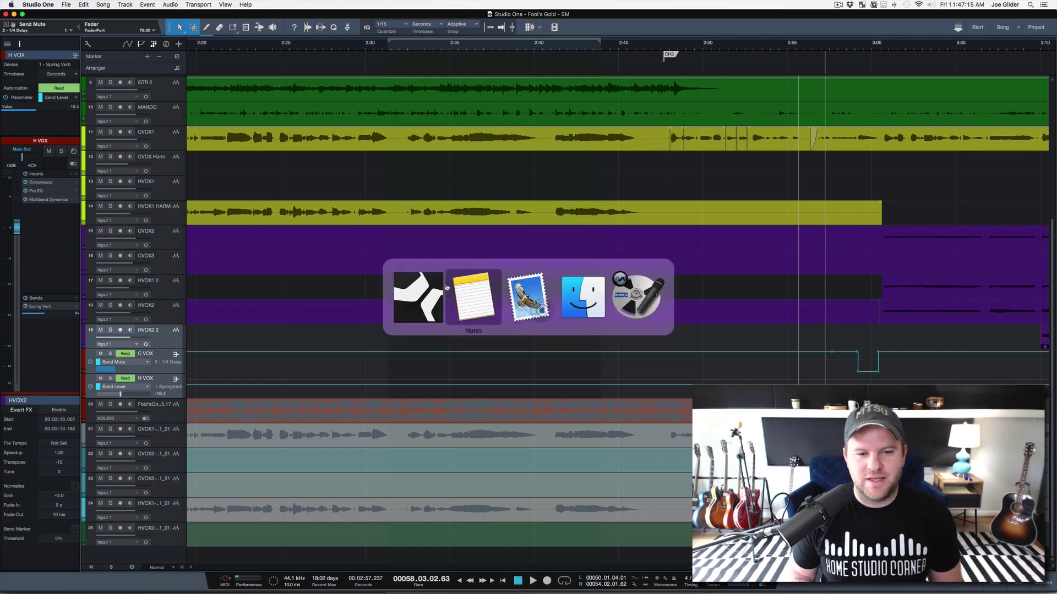
key("super+Tab")
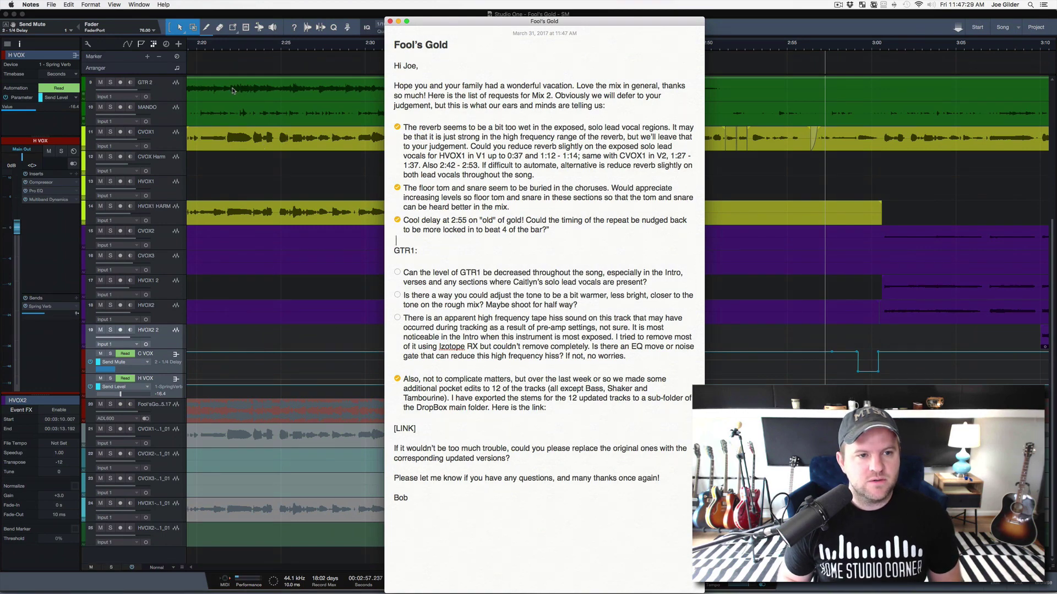
left_click(233, 89)
scroll(210, 128, "up", 4)
- Select and solo GTR 1 during playback, with the Console (F3) and Effects browser (F5) open
left_click(181, 158)
key("space")
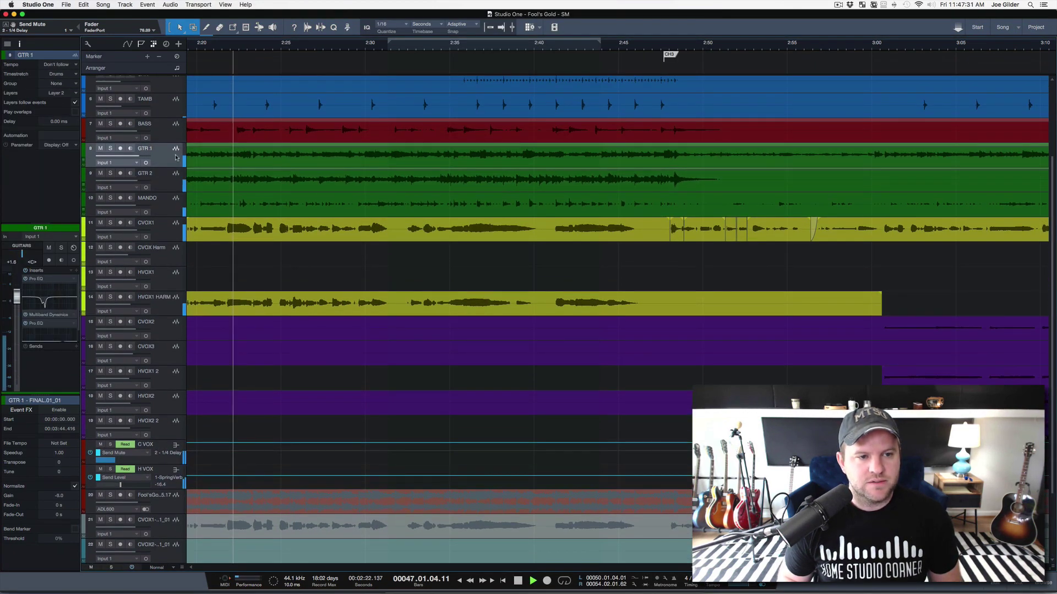
key("F3")
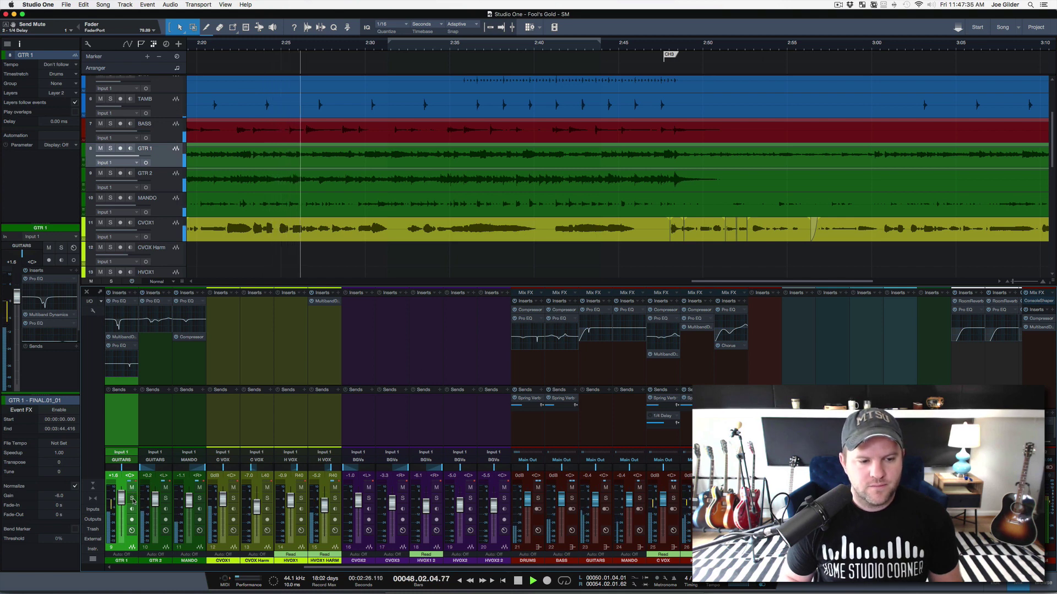
key("s")
scroll(119, 417, "left", 5)
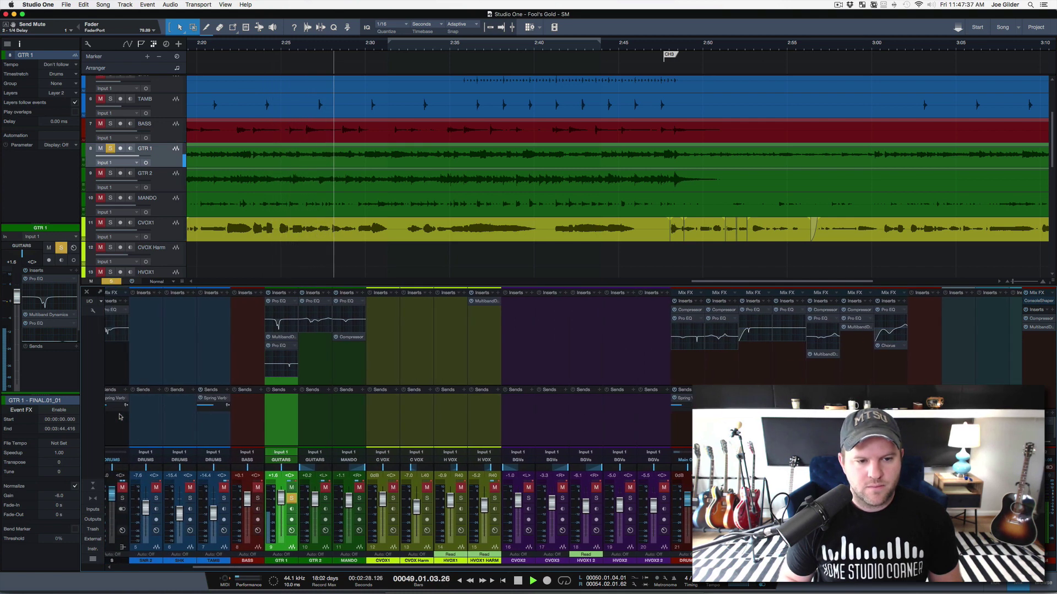
key("space")
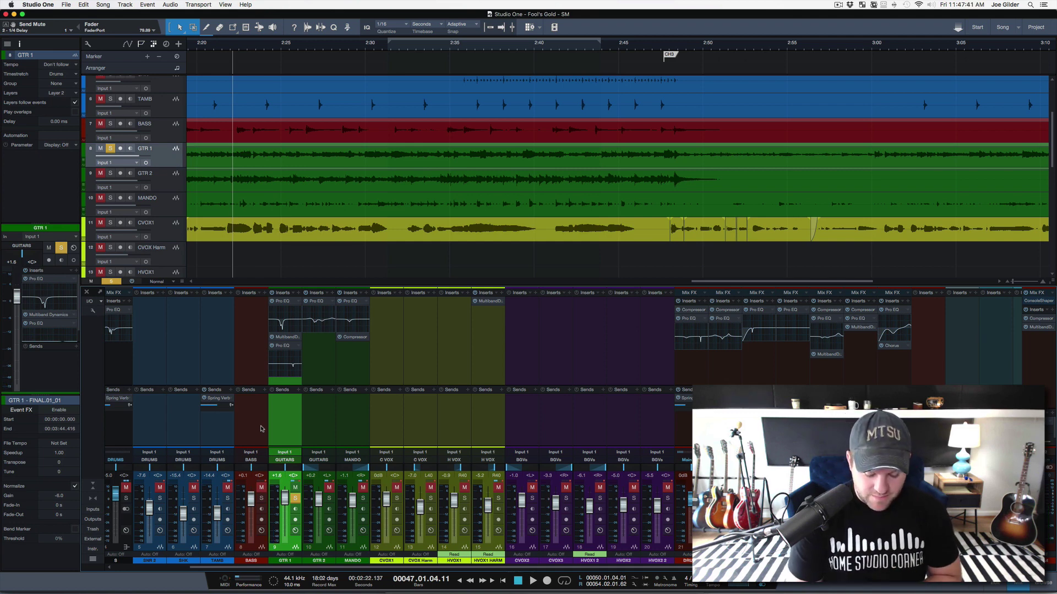
key("F5")
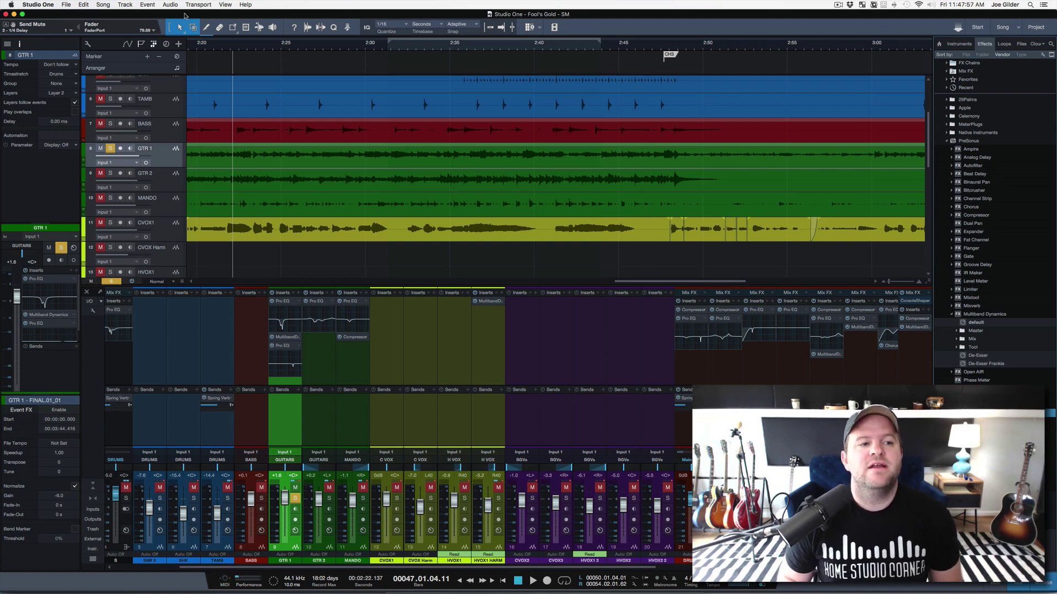
- Save a new version of 'Fool's Gold' described as 'mix 1'
left_click(70, 3)
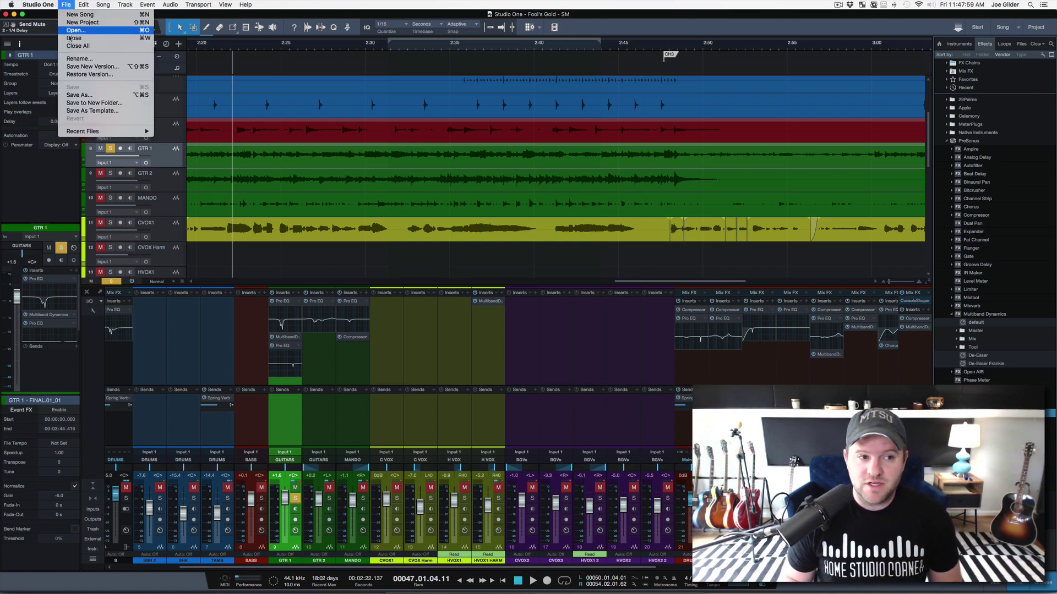
left_click(78, 67)
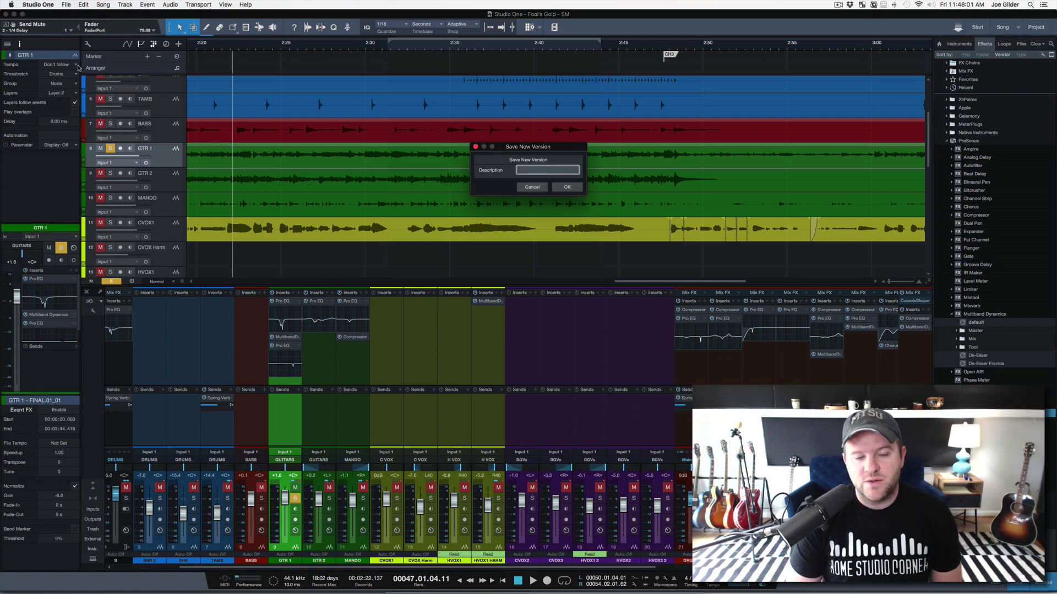
key("Return")
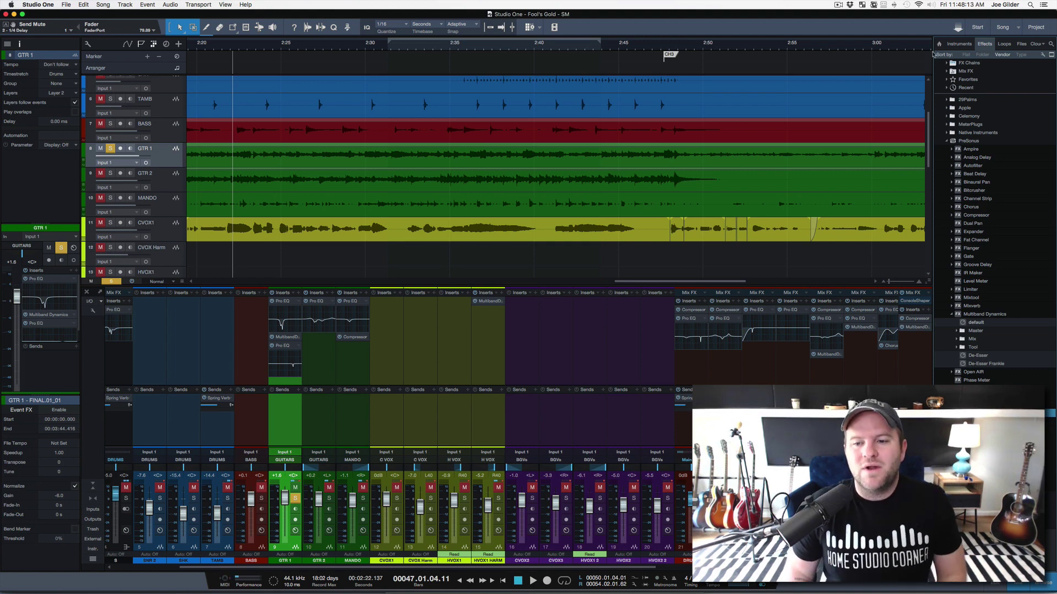
- Insert Mixtool on GTR 1 and set its gain to -3 dB
left_click_drag(972, 300, 289, 381)
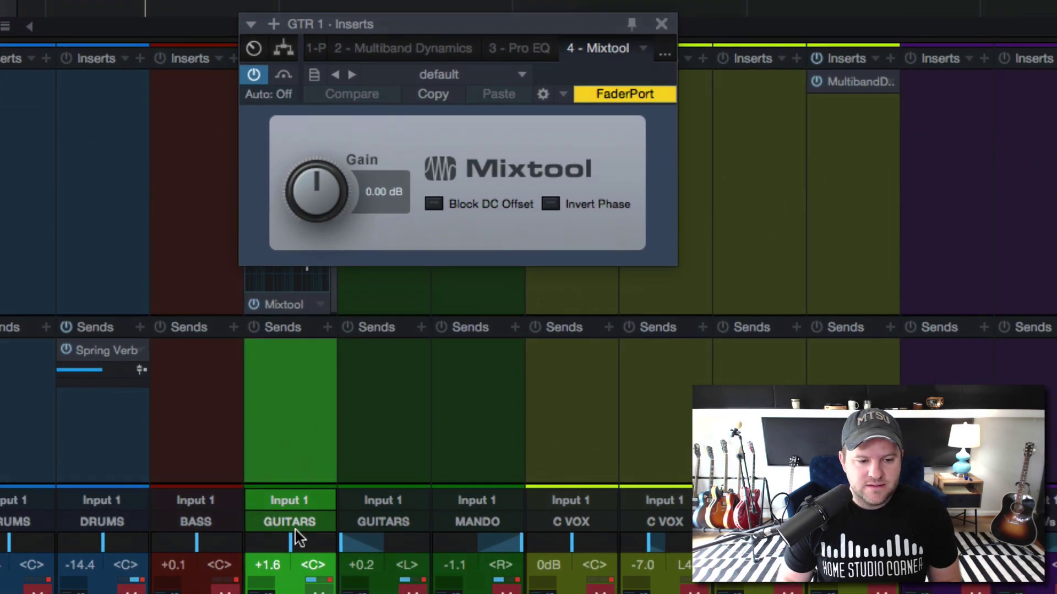
mouse_move(286, 572)
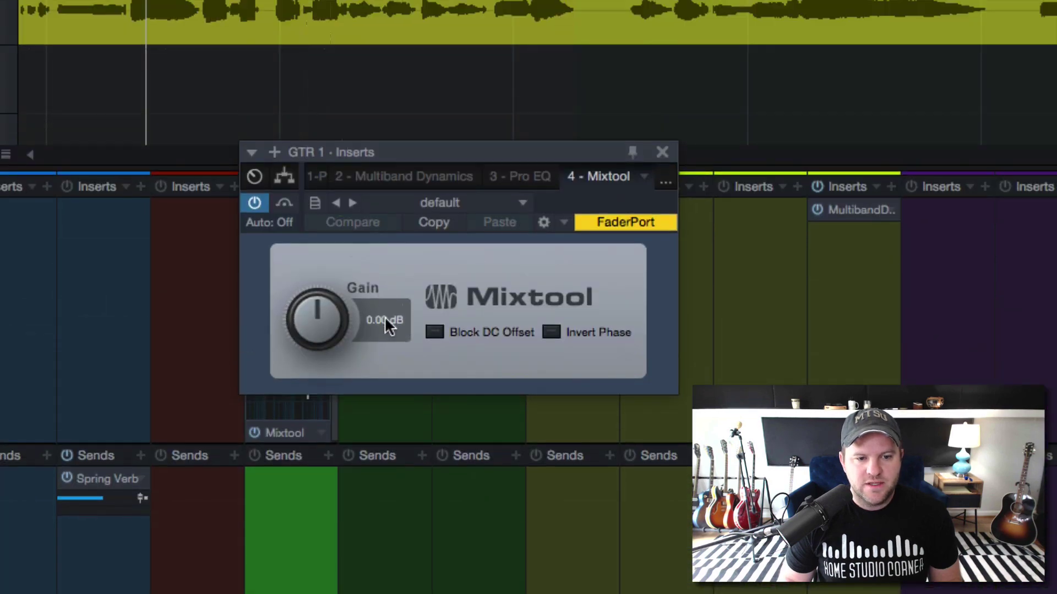
left_click(384, 322)
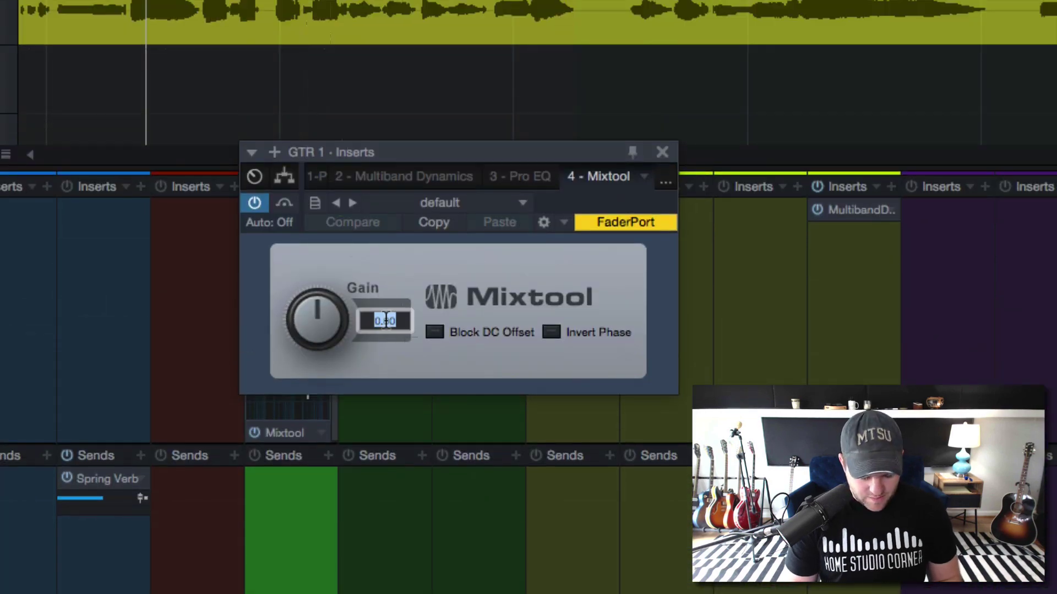
type("-3")
key("Return")
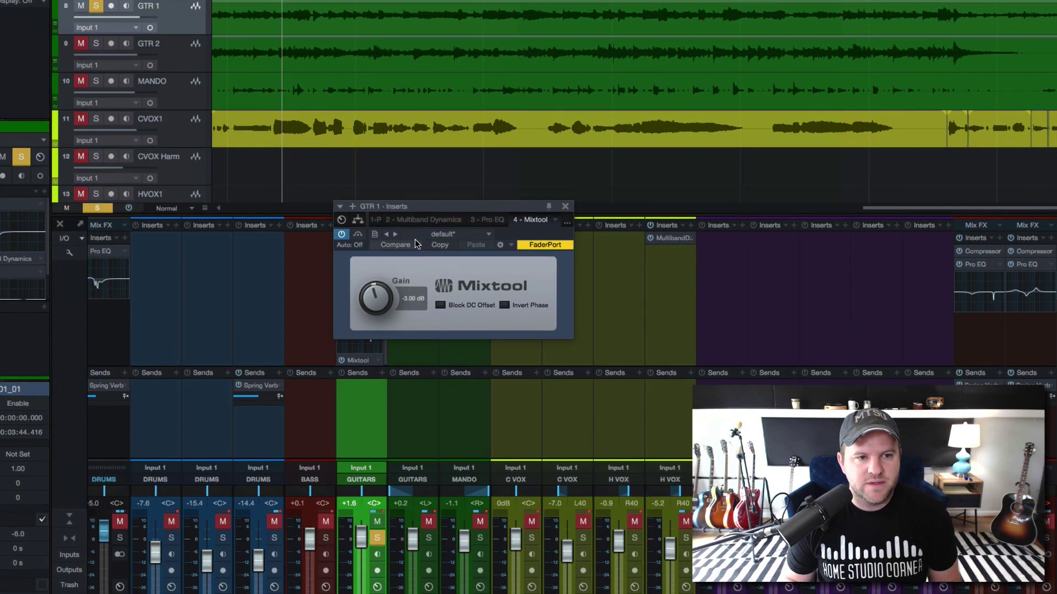
- Unsolo GTR 1 and audition it in the mix, then zoom out to the whole song
key("space")
key("shift+s")
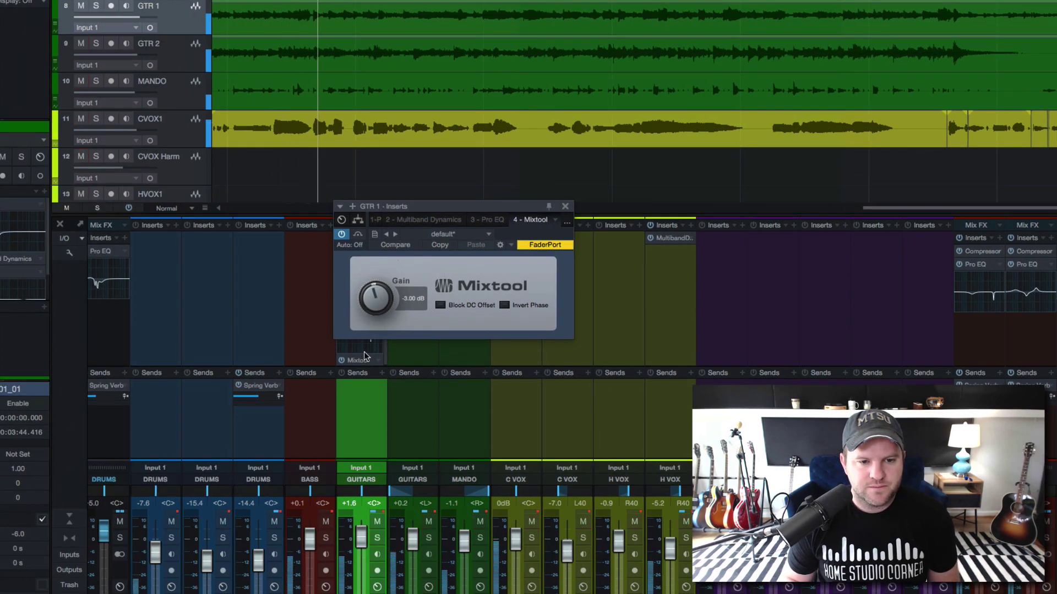
key("space")
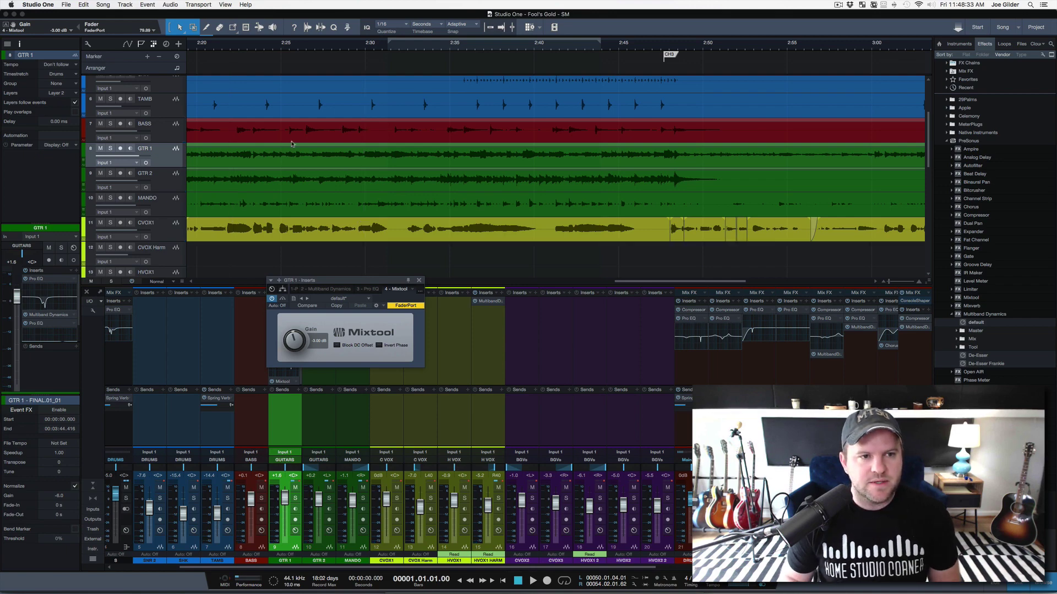
key("comma")
key("shift+f")
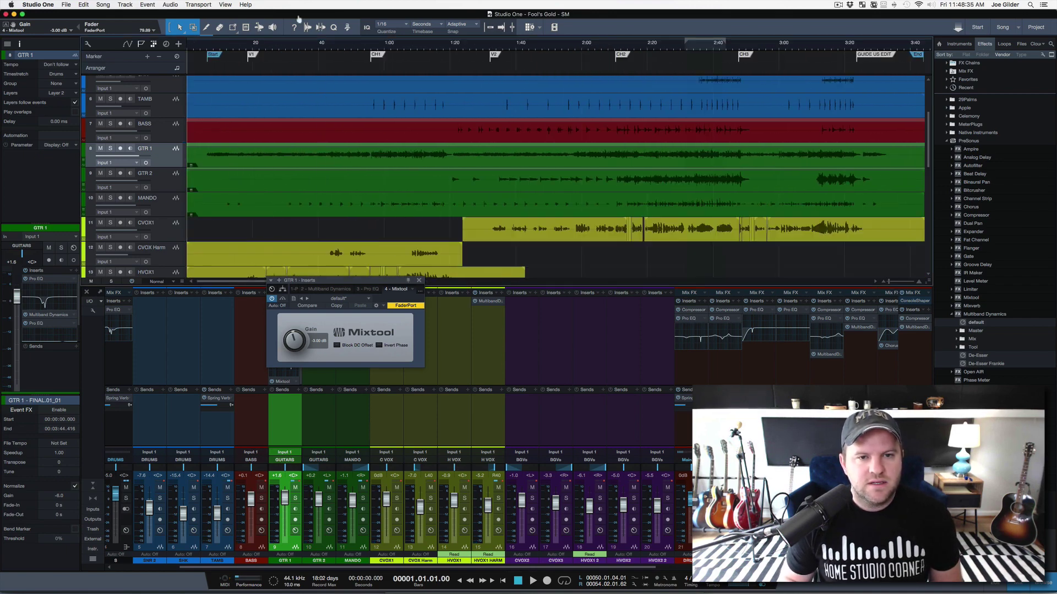
left_click(490, 48)
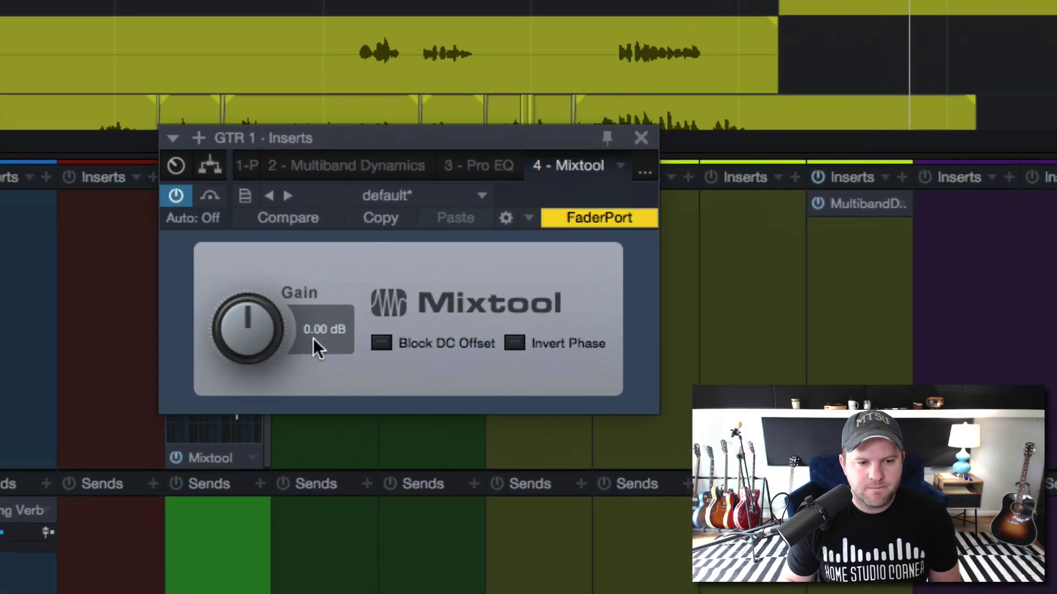
- Re-enter the Mixtool gain as -3 dB and place the playhead near the V1 section
left_click(314, 343)
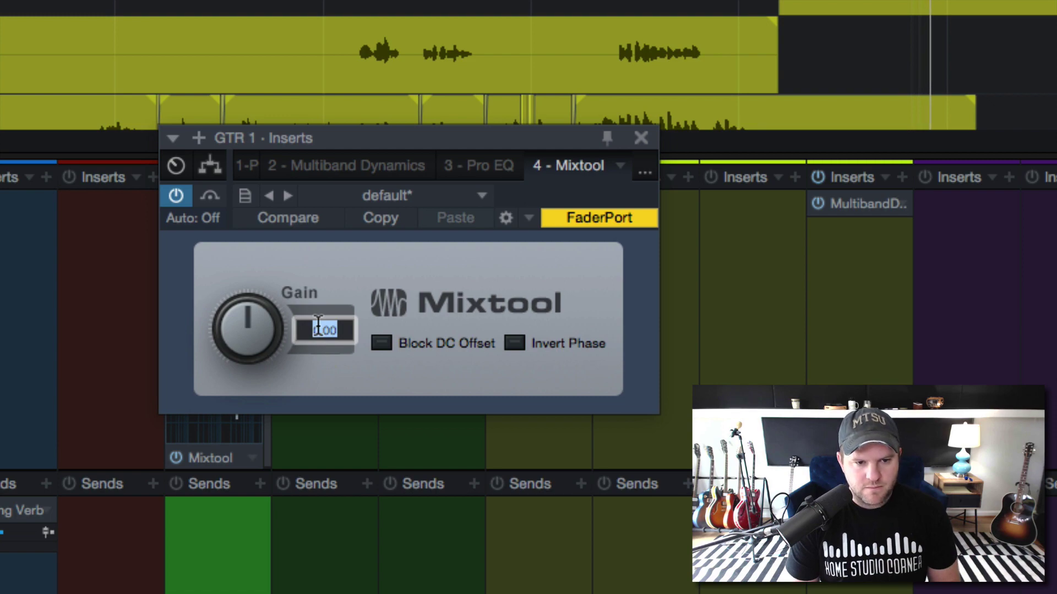
type("-3")
key("Return")
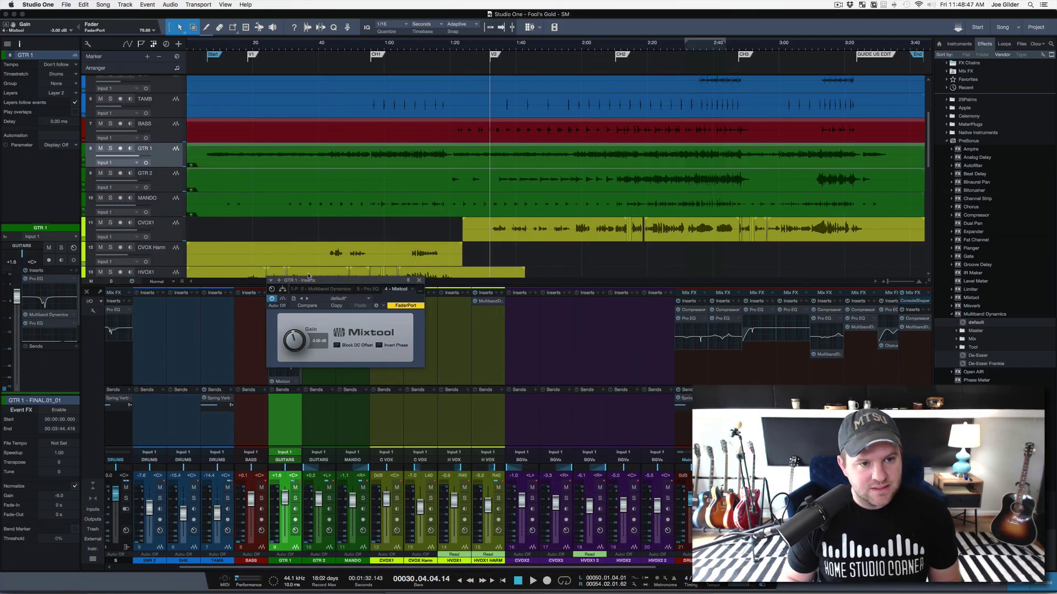
left_click(245, 48)
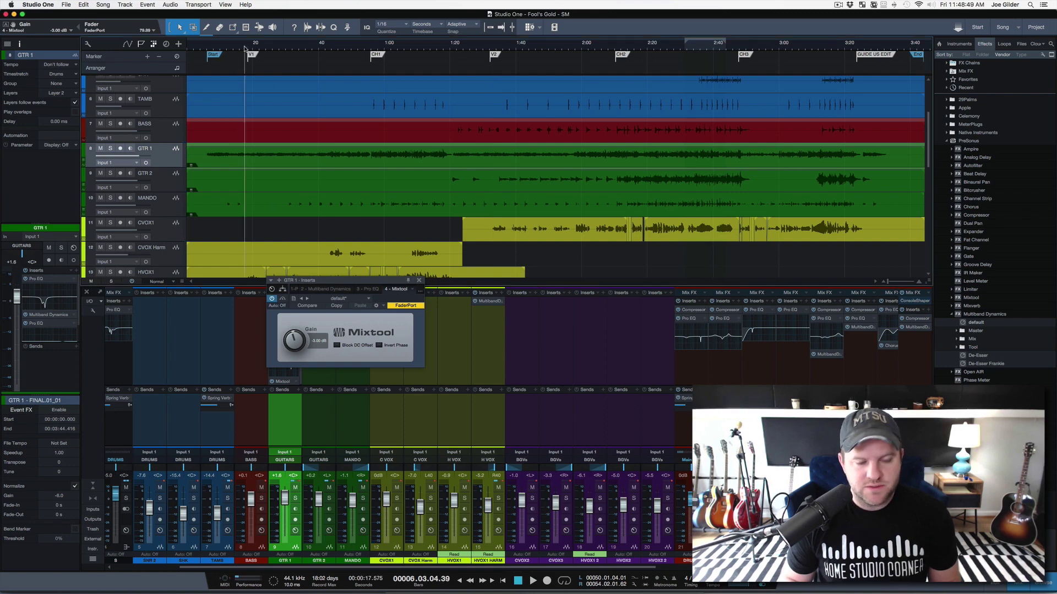
- While playing, reset GTR 1's Mixtool gain and re-enter -3.00 dB, then bring Studio One forward
key("space")
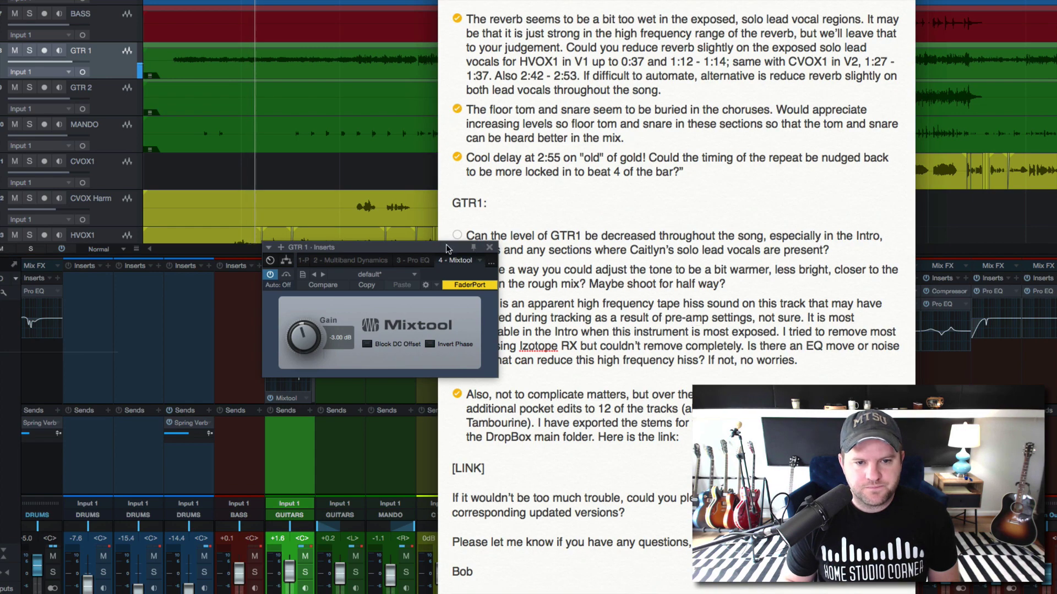
left_click_drag(448, 249, 342, 241)
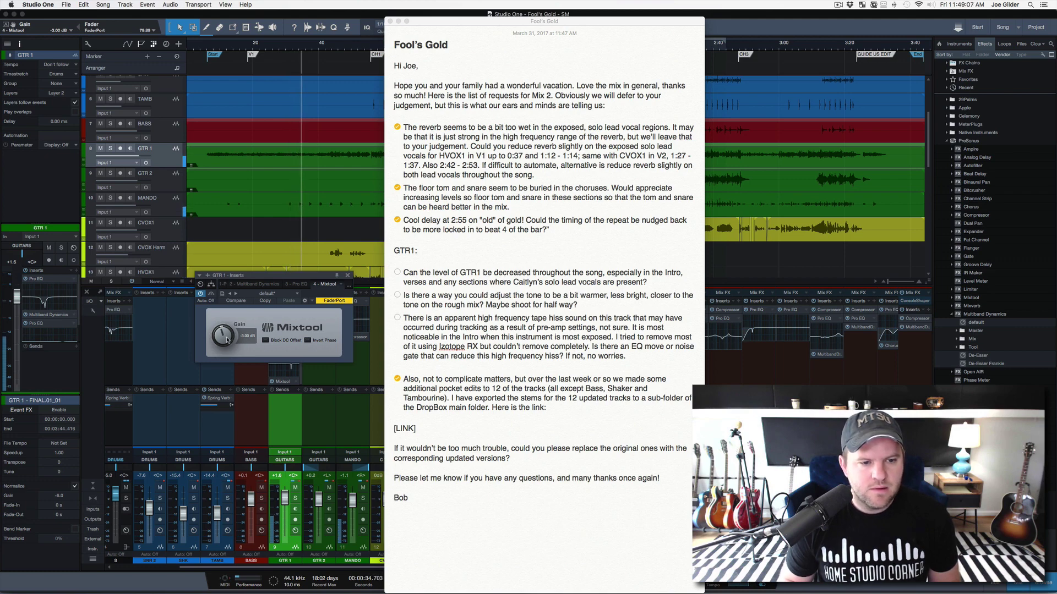
left_click(226, 340, "super")
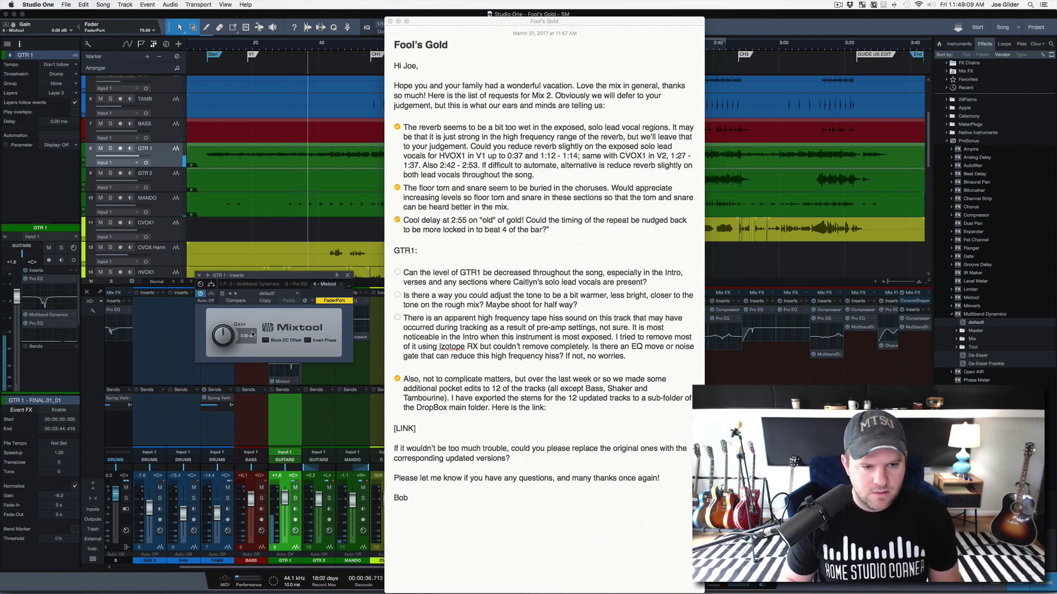
left_click(245, 335)
type("-3")
key("Return")
key("space")
left_click(205, 49)
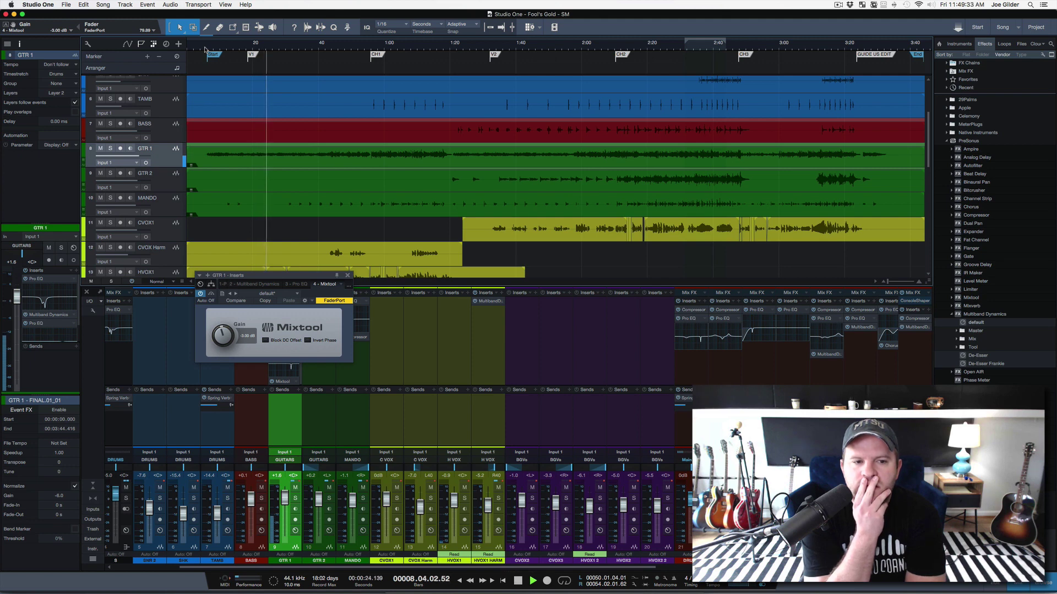
- Stop playback, close the Mixtool window and make the mixer panel taller
key("space")
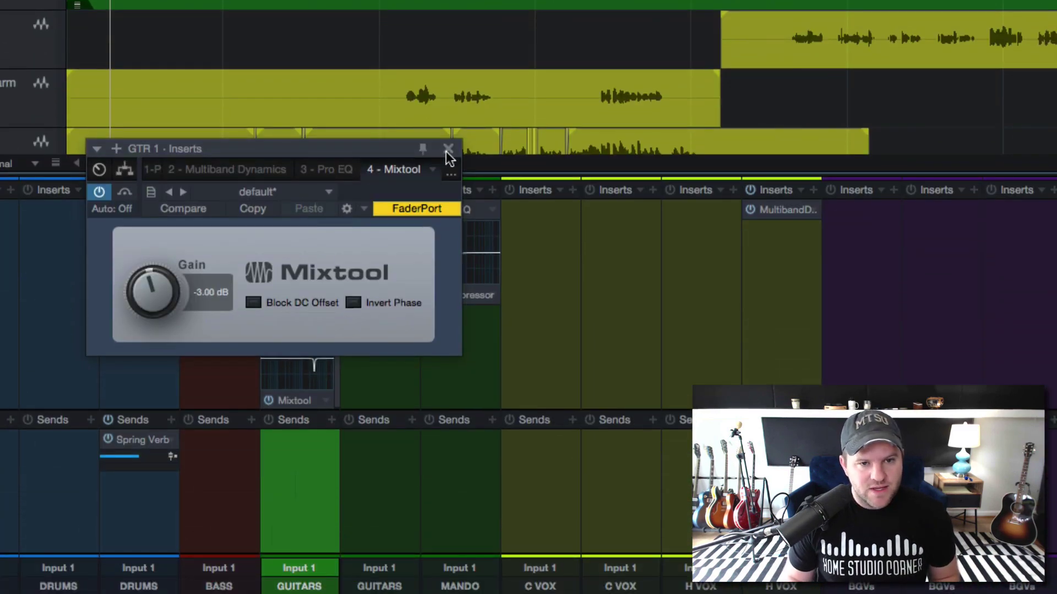
left_click(449, 150)
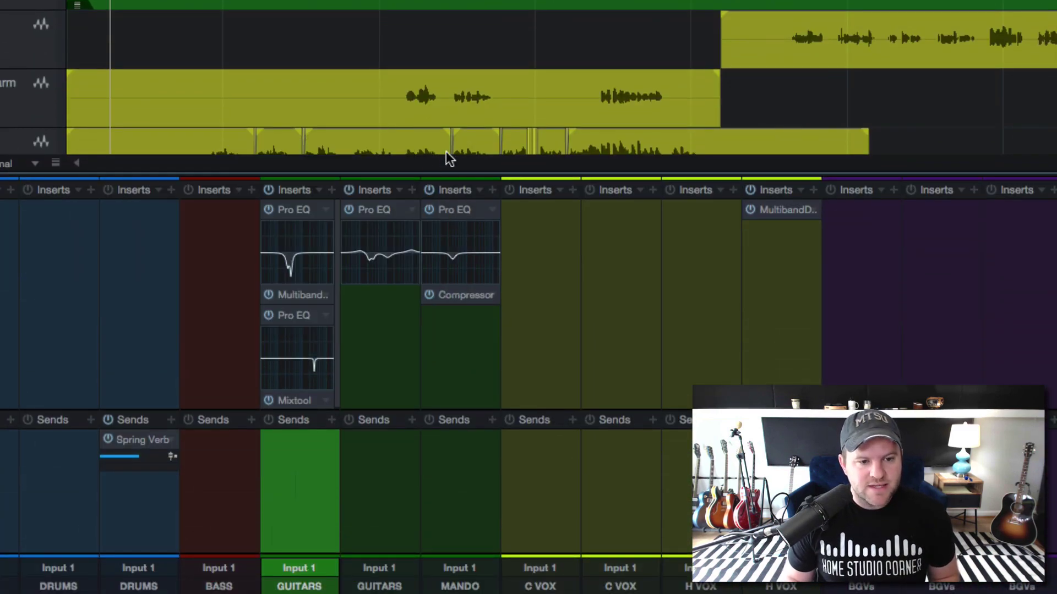
scroll(336, 373, "down", 1)
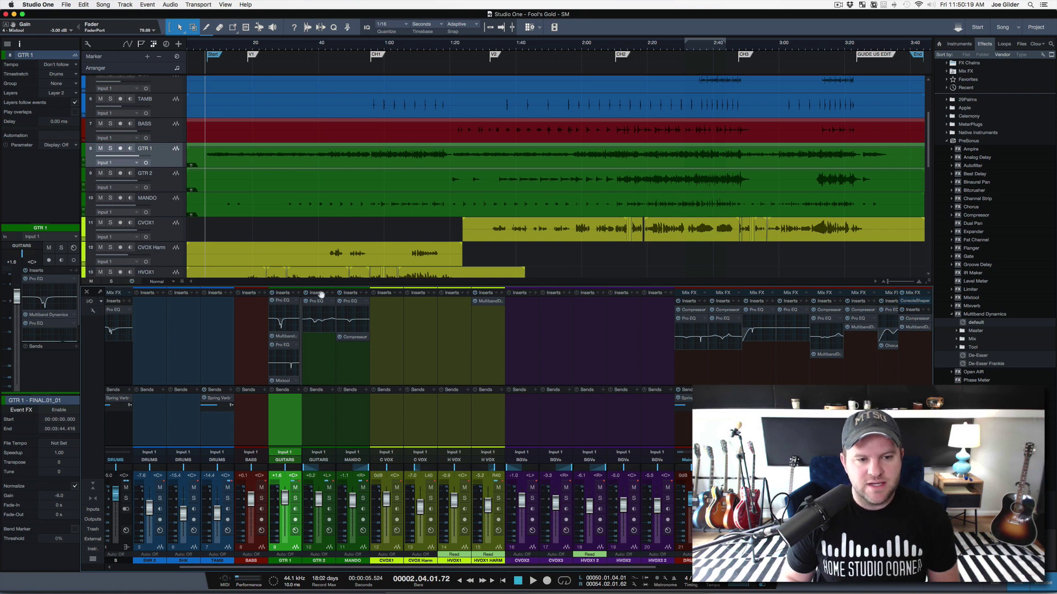
left_click_drag(322, 265, 321, 270)
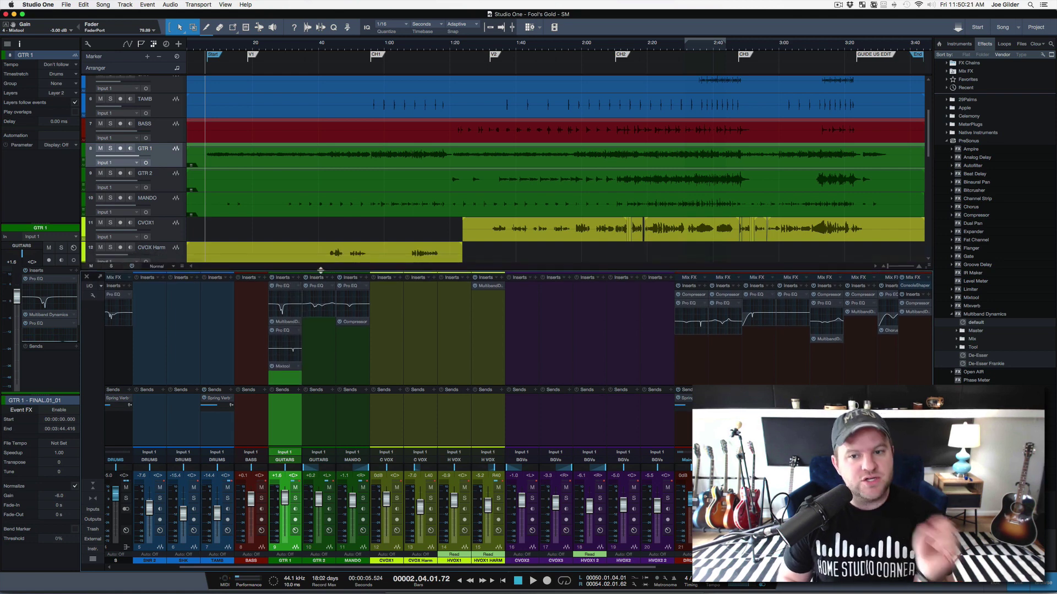
- Reopen and close GTR 1's Mixtool, then switch to the client's revision notes
left_click(280, 366)
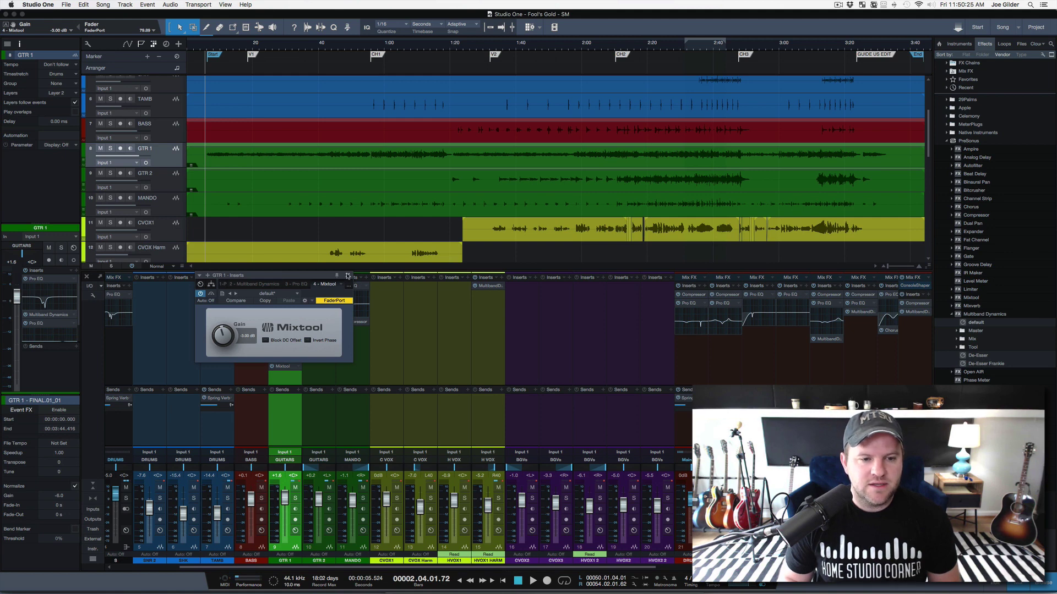
left_click(348, 276)
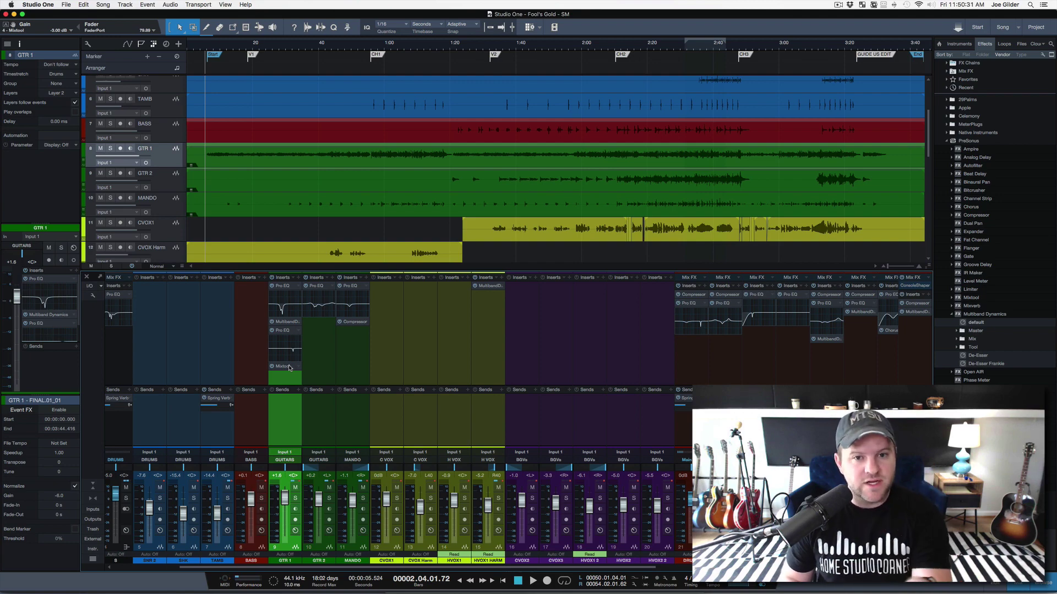
key("super+Tab")
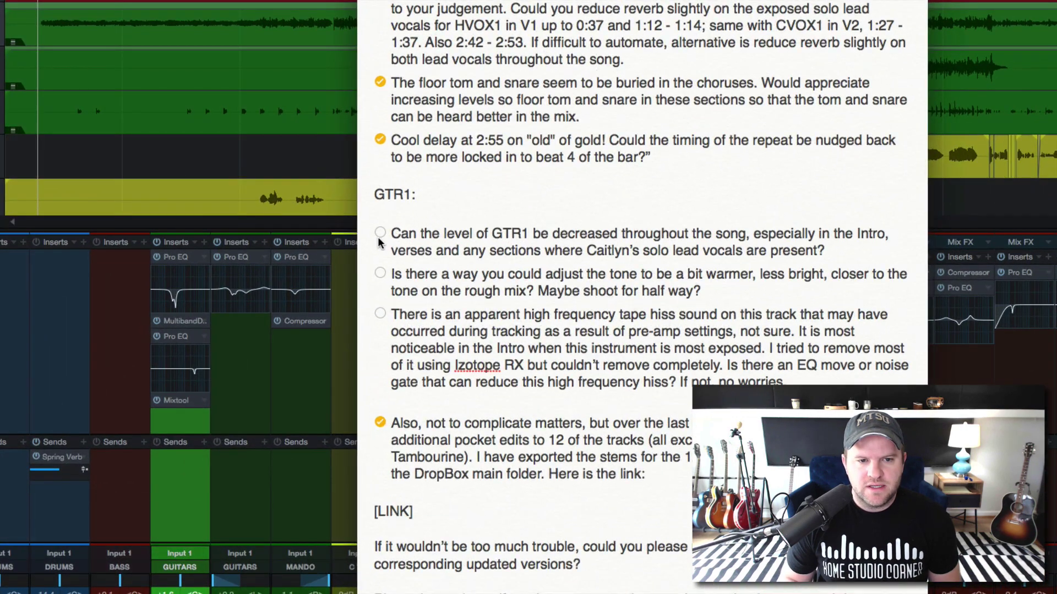
- Tick off the GTR1 level-decrease request in the client's notes
left_click(397, 273)
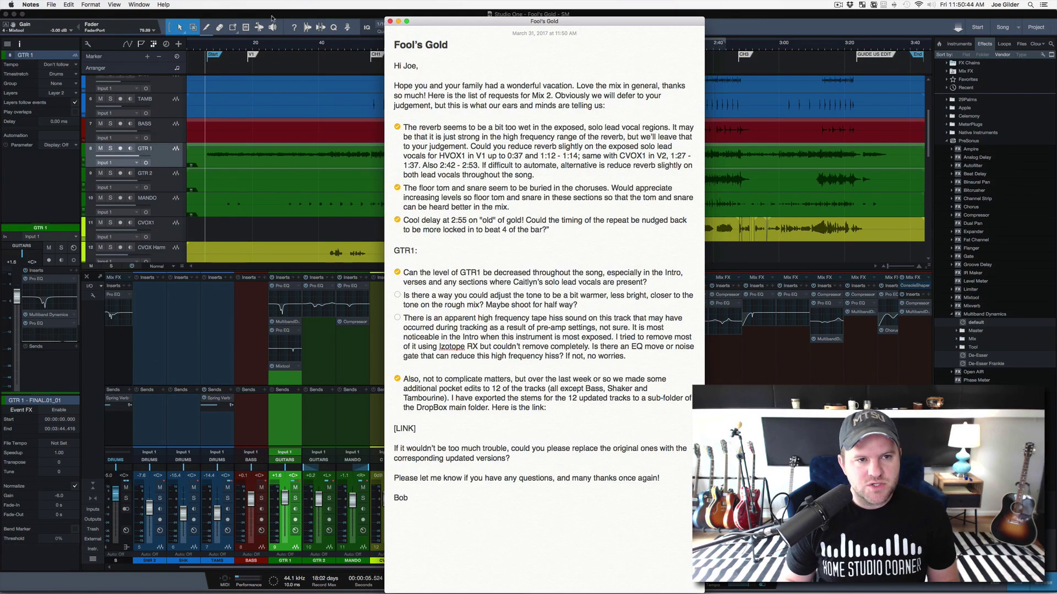
left_click(271, 18)
scroll(284, 174, "down", 10)
scroll(256, 144, "up", 3)
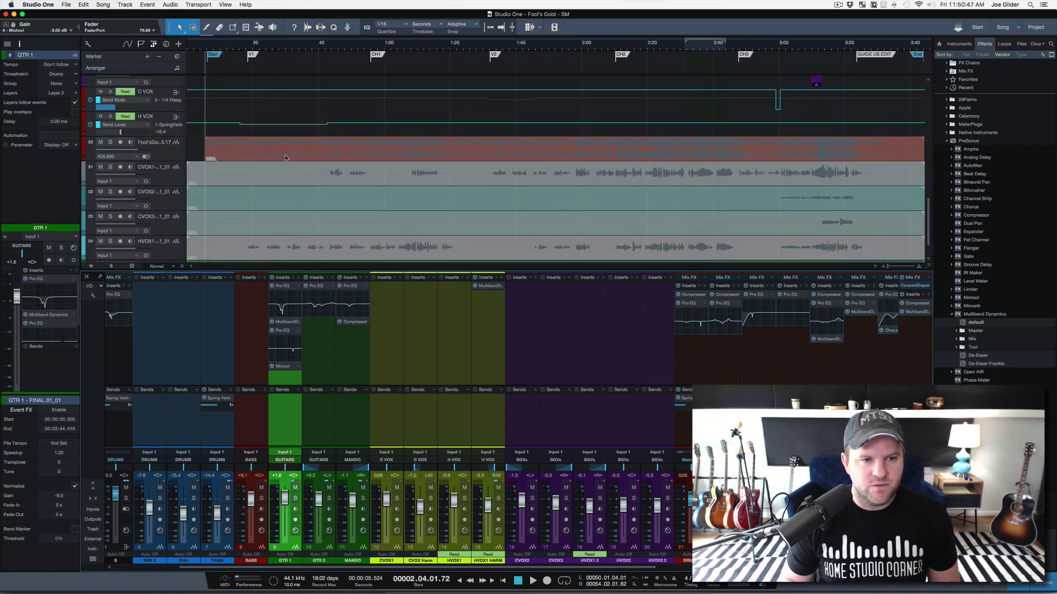
left_click(285, 158)
key("s")
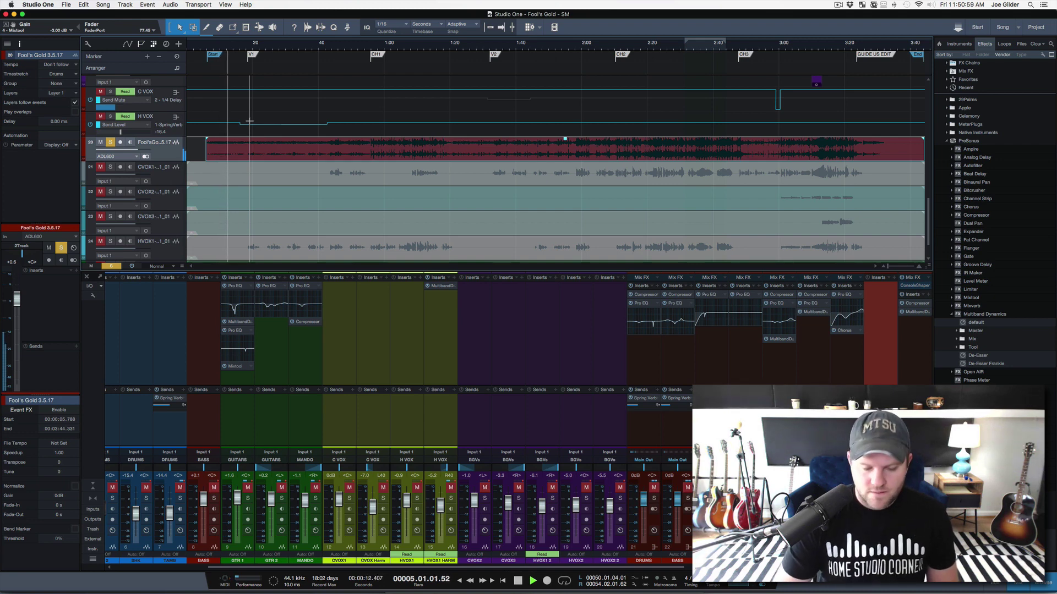
key("space")
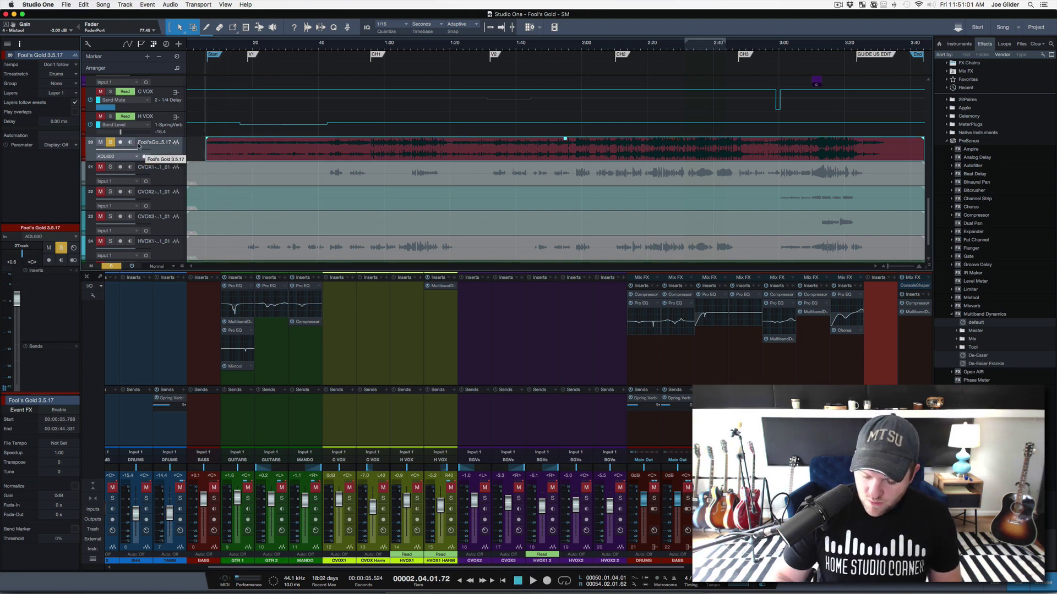
left_click(110, 142)
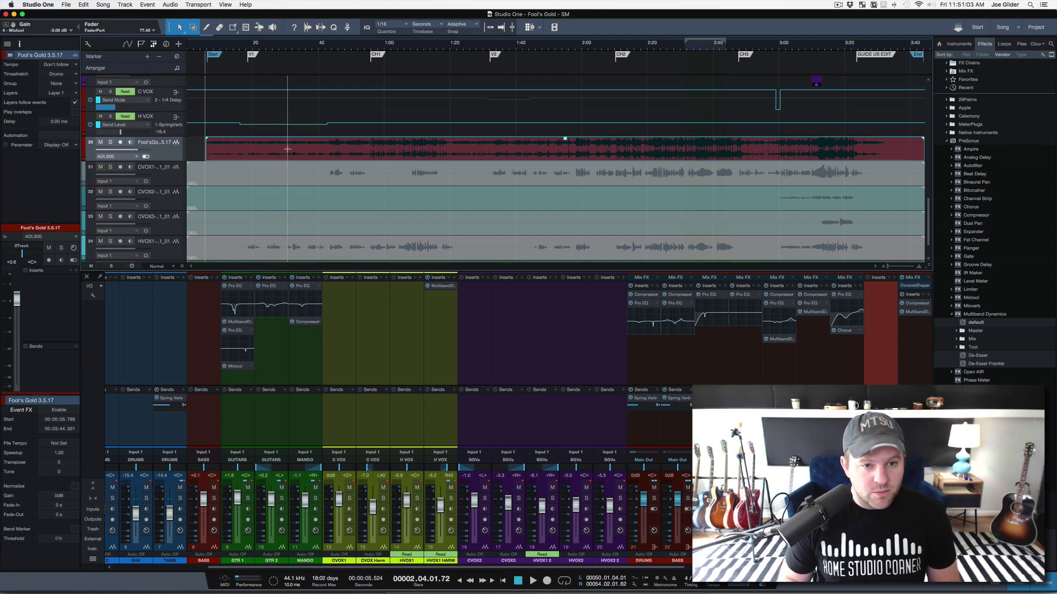
- Scroll up to track 8, select the GTR 1 event and play the song from the top
scroll(327, 195, "up", 5)
scroll(327, 195, "up", 6)
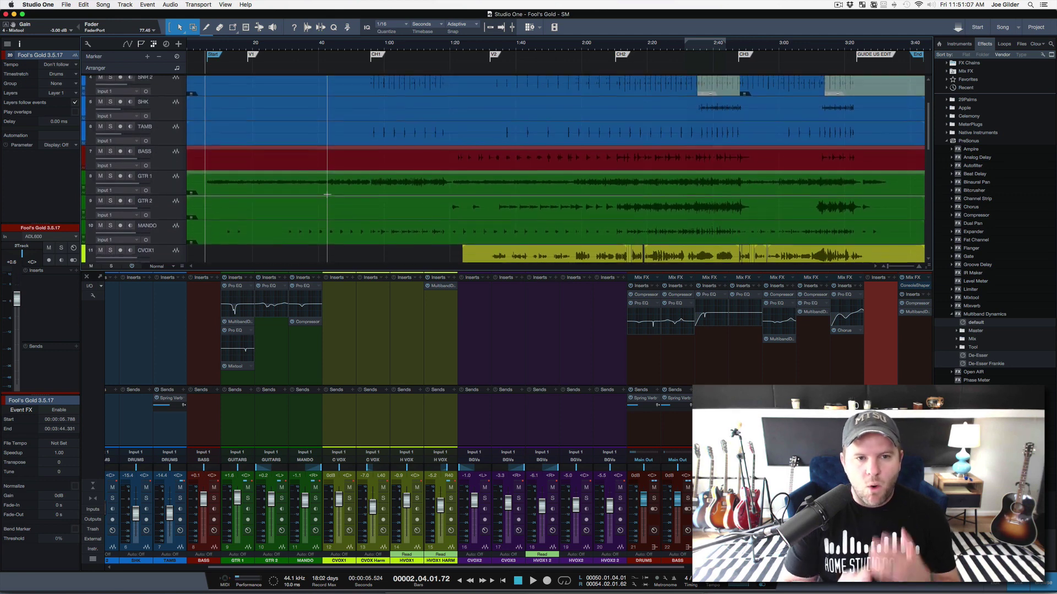
scroll(303, 157, "up", 3)
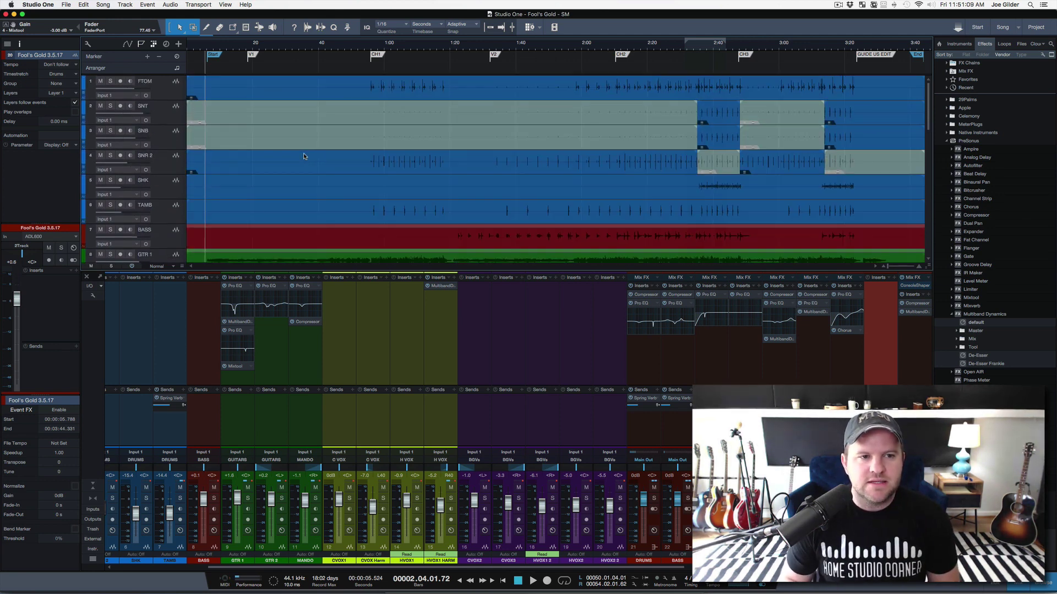
scroll(275, 144, "down", 10)
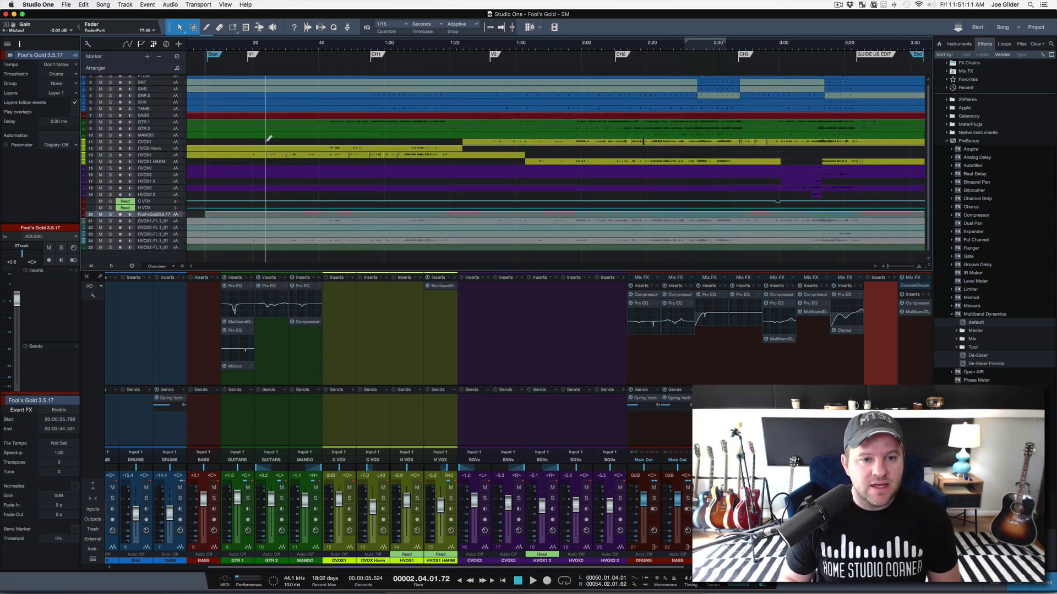
scroll(268, 139, "up", 8)
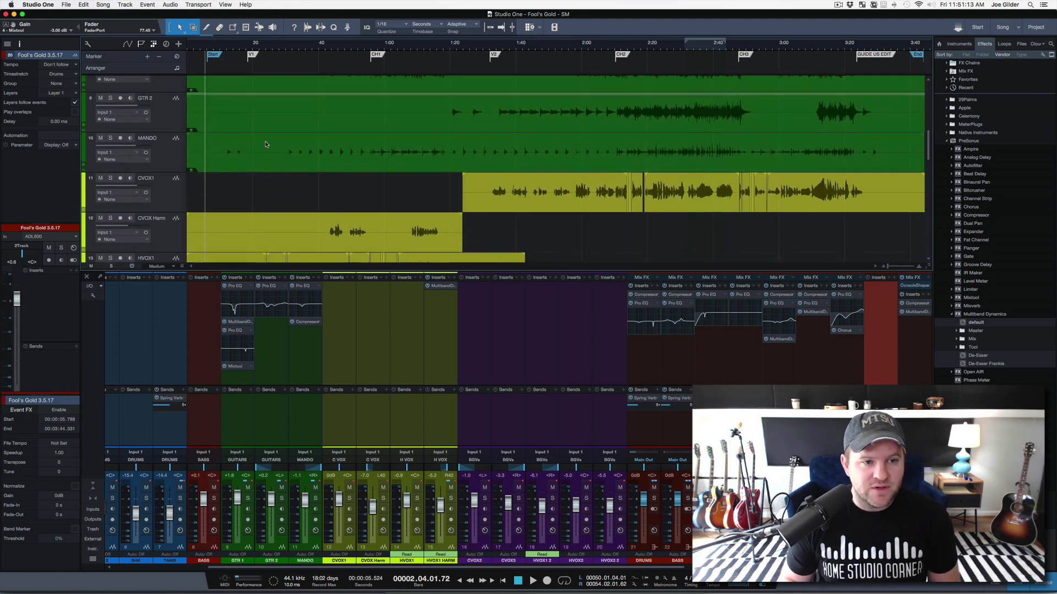
scroll(266, 145, "up", 4)
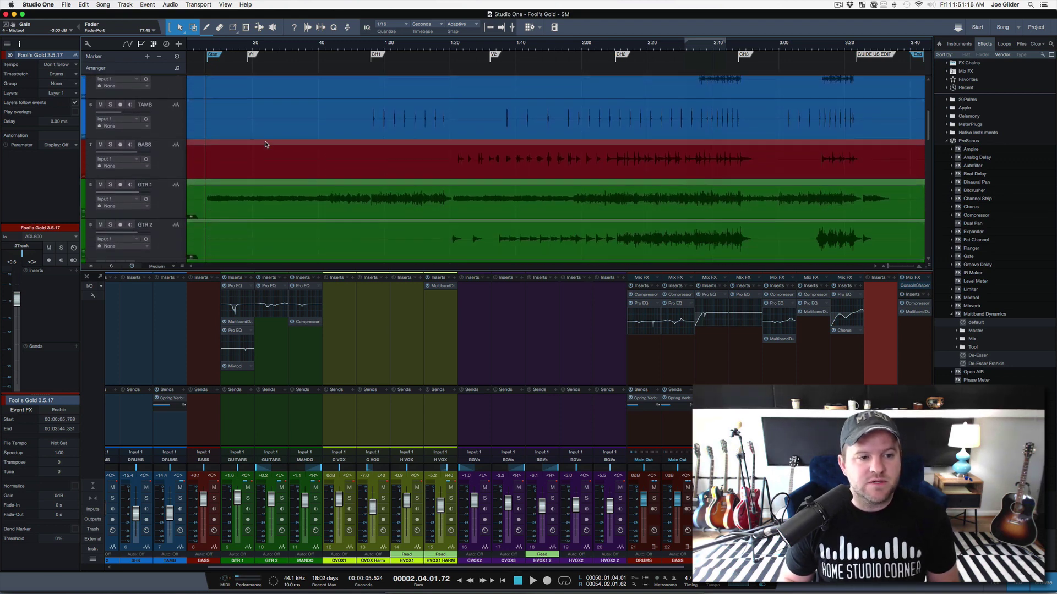
left_click(166, 205)
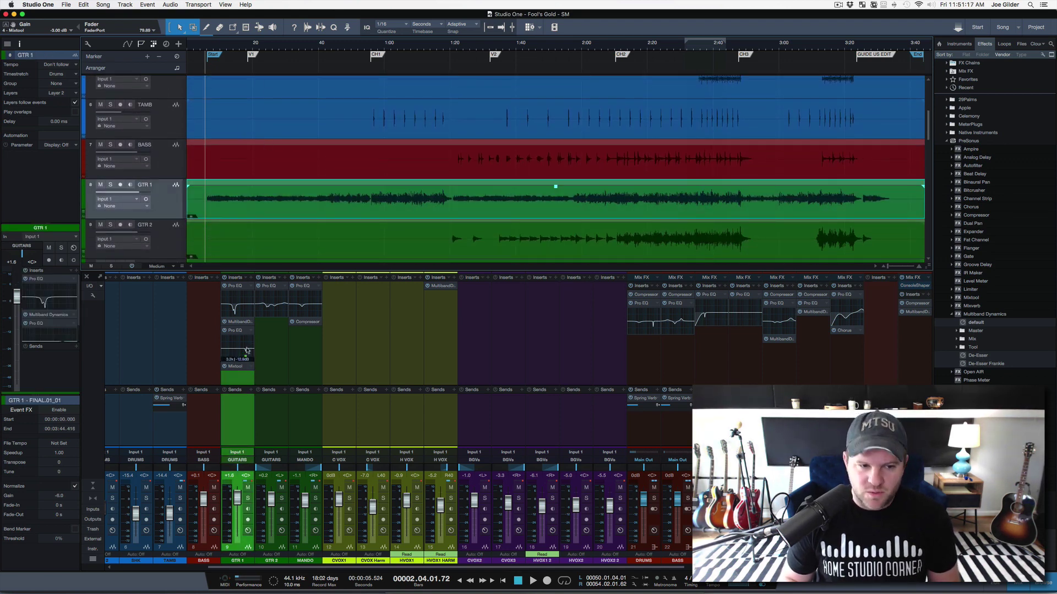
key("space")
- Solo GTR 1 and briefly inspect its existing Pro EQ, then stop playback and close it
left_click(248, 499)
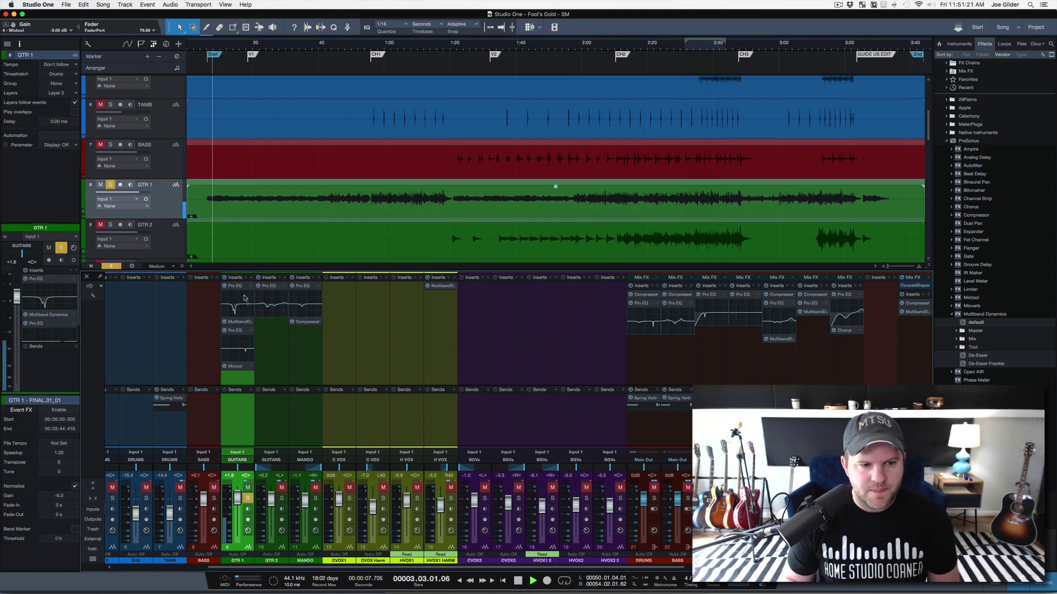
left_click(236, 286)
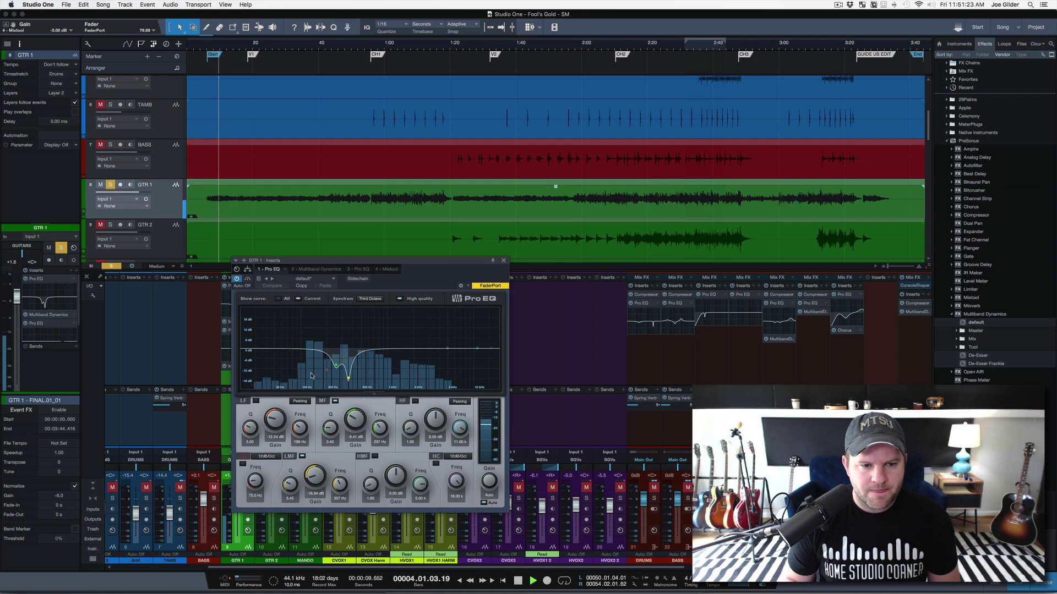
key("space")
left_click(504, 261)
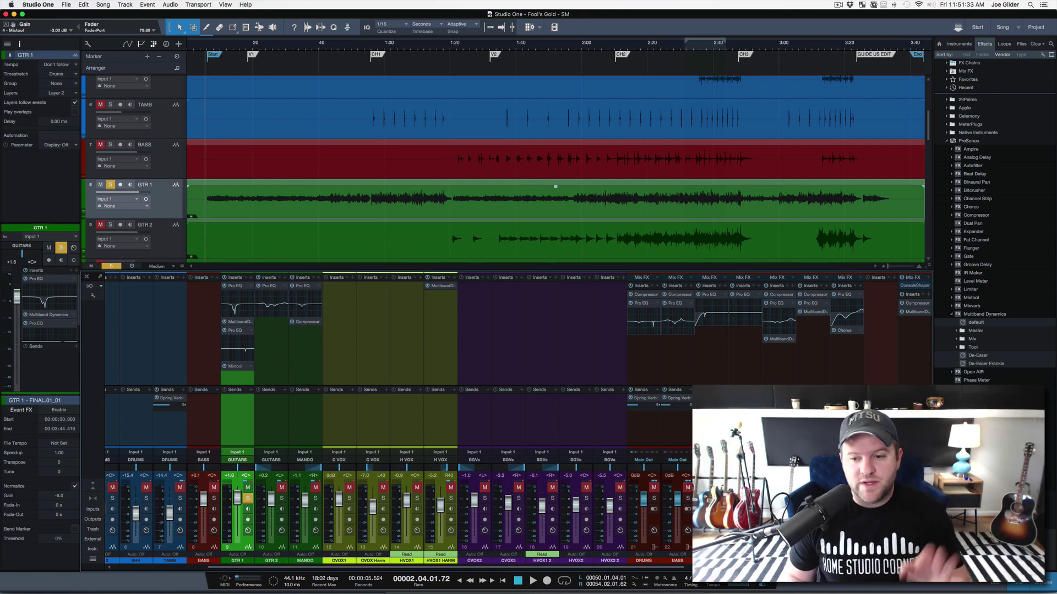
- Add another Pro EQ to GTR 1, boost the lows around 124 Hz, and enlarge the mixer
left_click_drag(235, 330, 230, 378)
left_click_drag(350, 286, 446, 278)
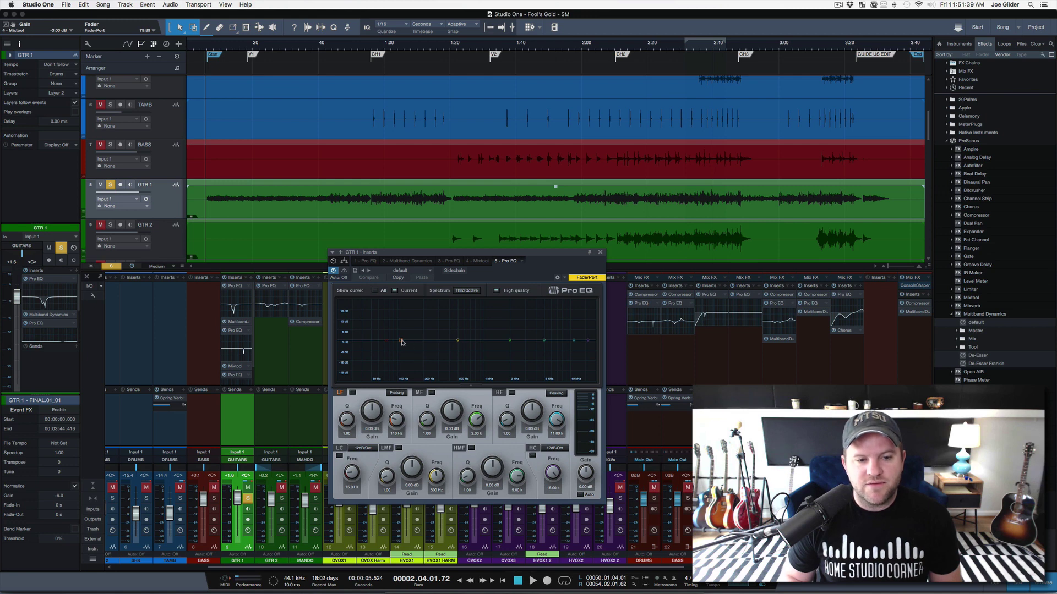
left_click_drag(402, 343, 405, 325)
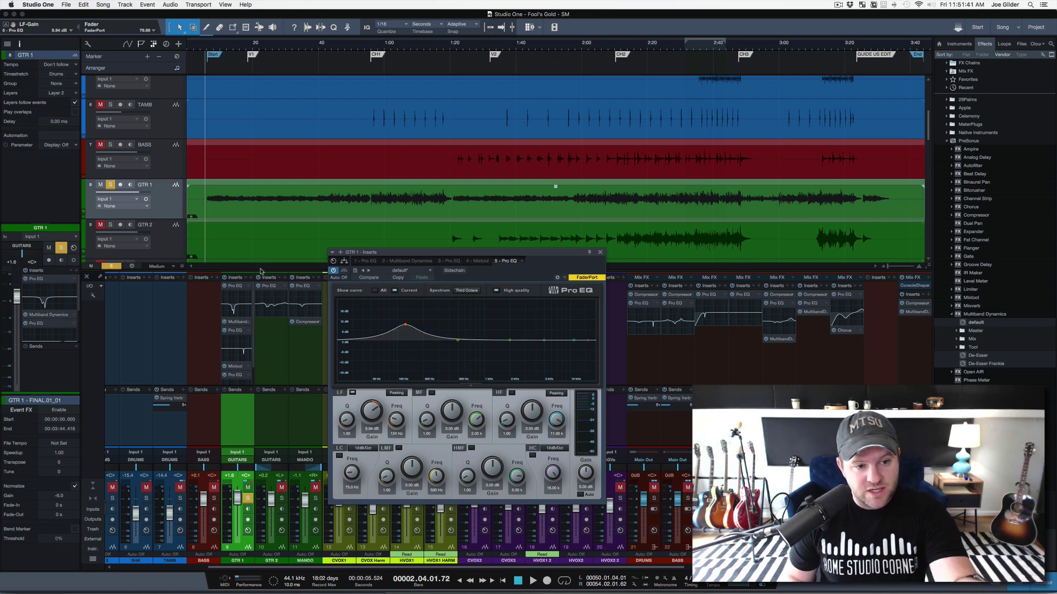
left_click_drag(260, 271, 261, 242)
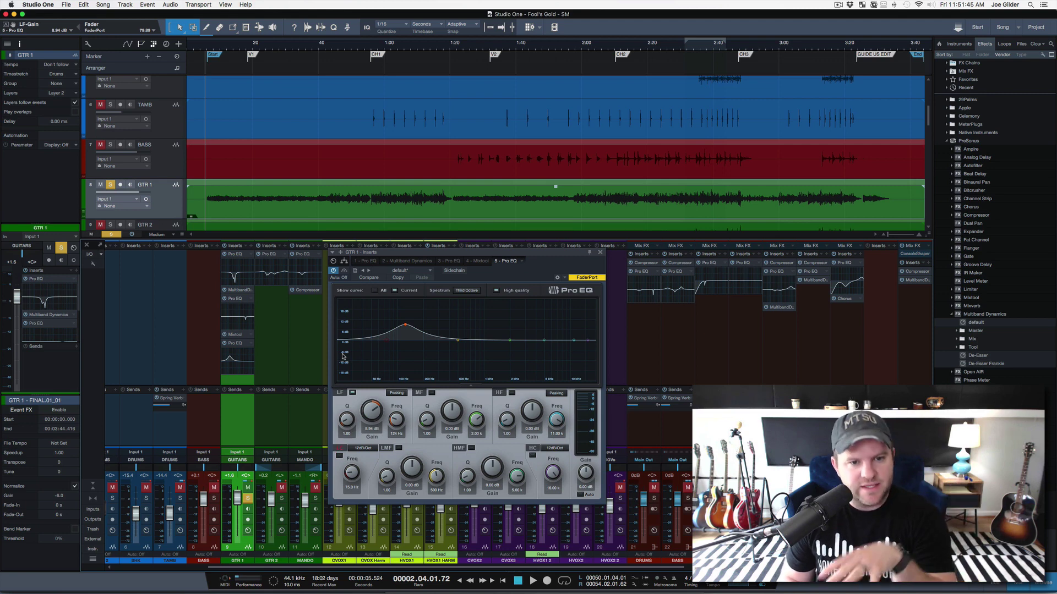
- Re-enable the low band, boost it near 139 Hz while auditioning, and turn on Auto gain
double_click(404, 327)
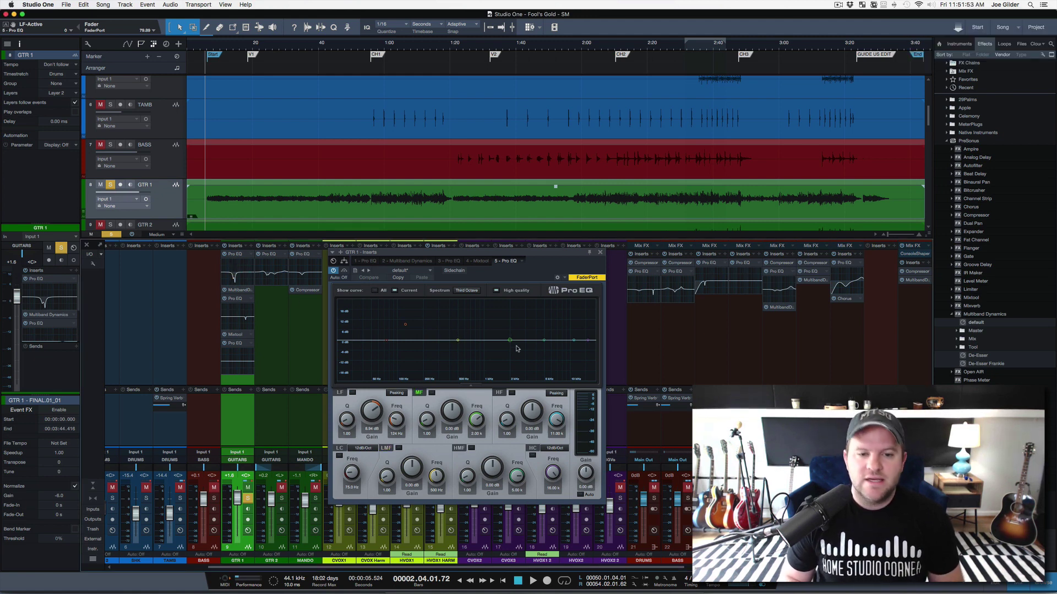
double_click(406, 326)
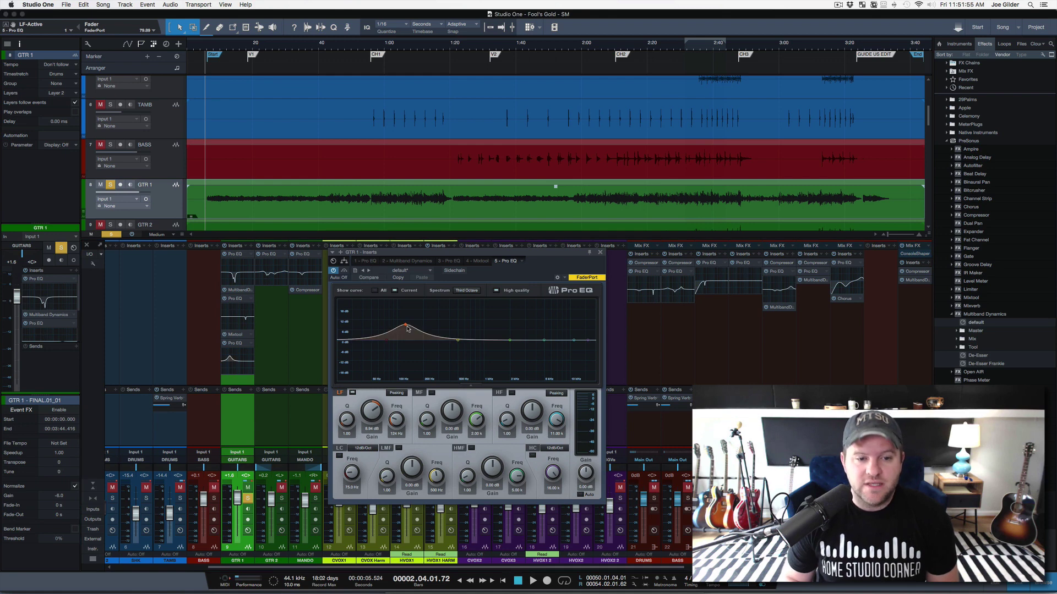
left_click_drag(408, 328, 412, 334)
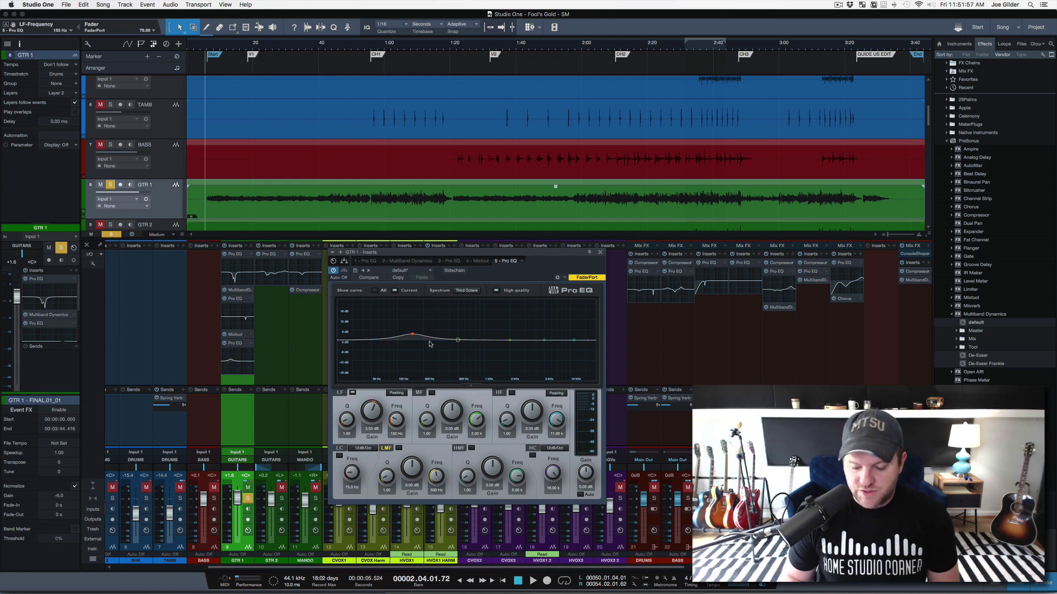
key("space")
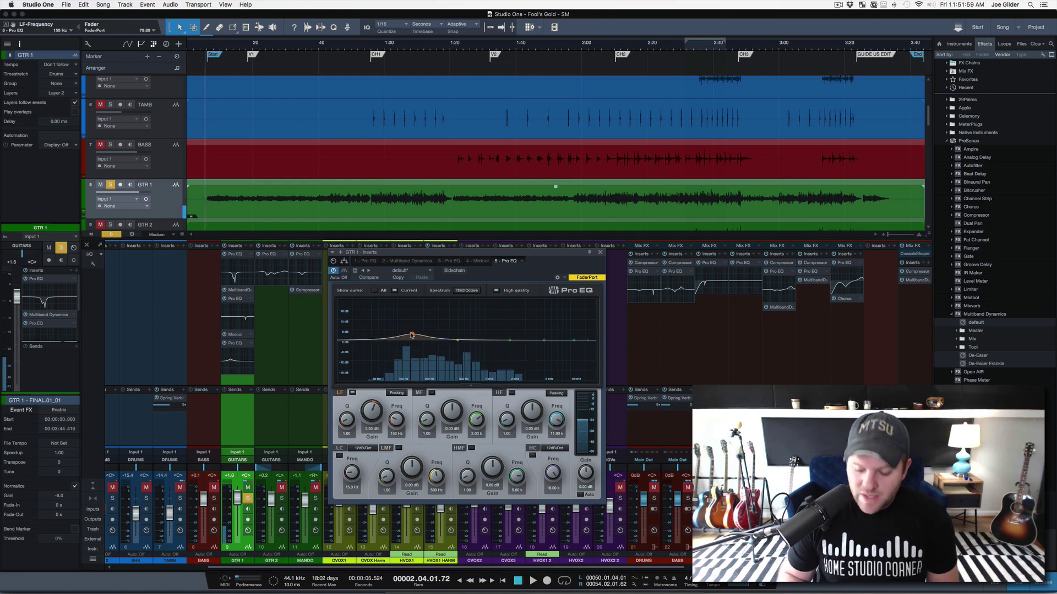
key("space")
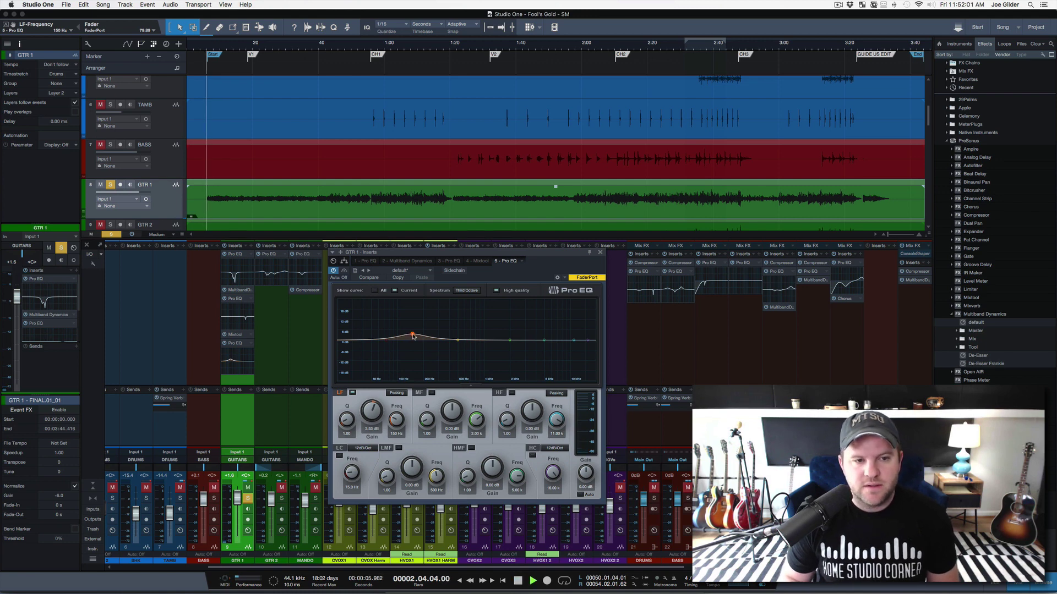
mouse_move(412, 335)
left_mouse_down()
mouse_move(410, 326)
mouse_move(401, 335)
left_mouse_up()
left_click(580, 495)
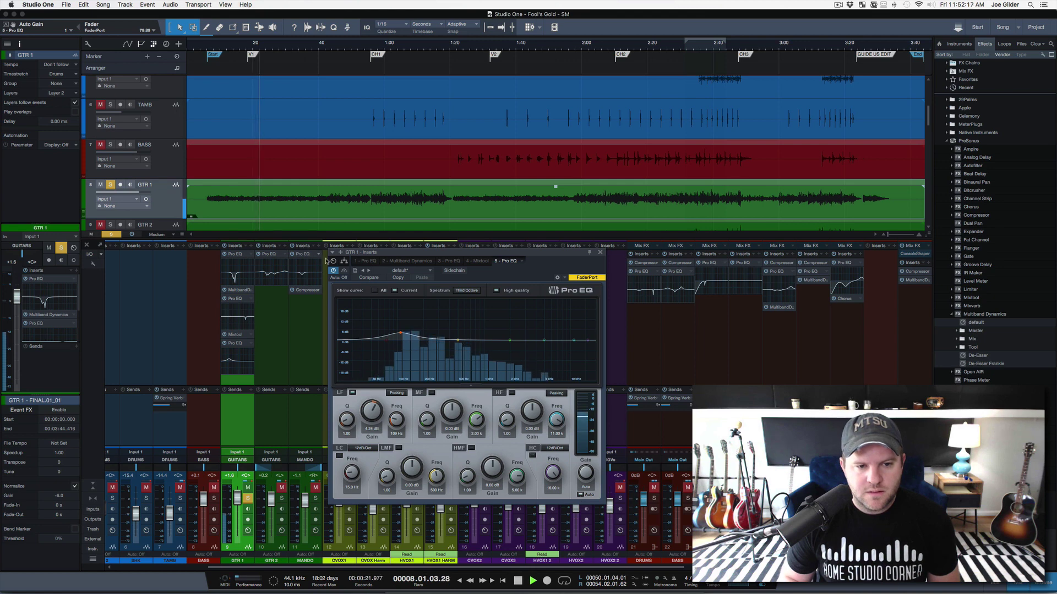
- Retune GTR 1's Pro EQ low-frequency boost to about 4.48 dB near 124 Hz
key("space")
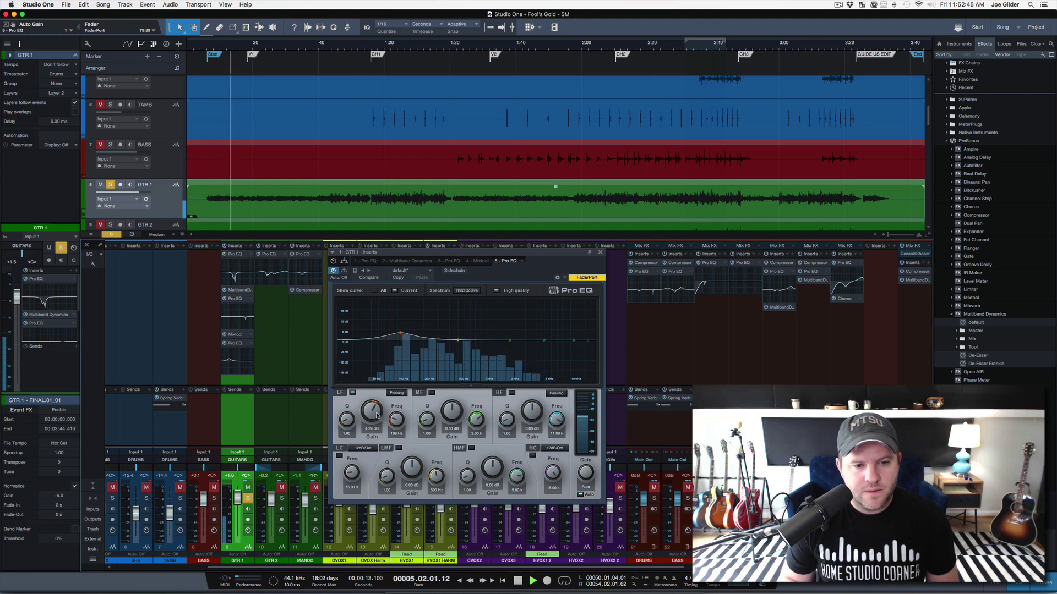
left_click_drag(374, 415, 385, 381)
key("space")
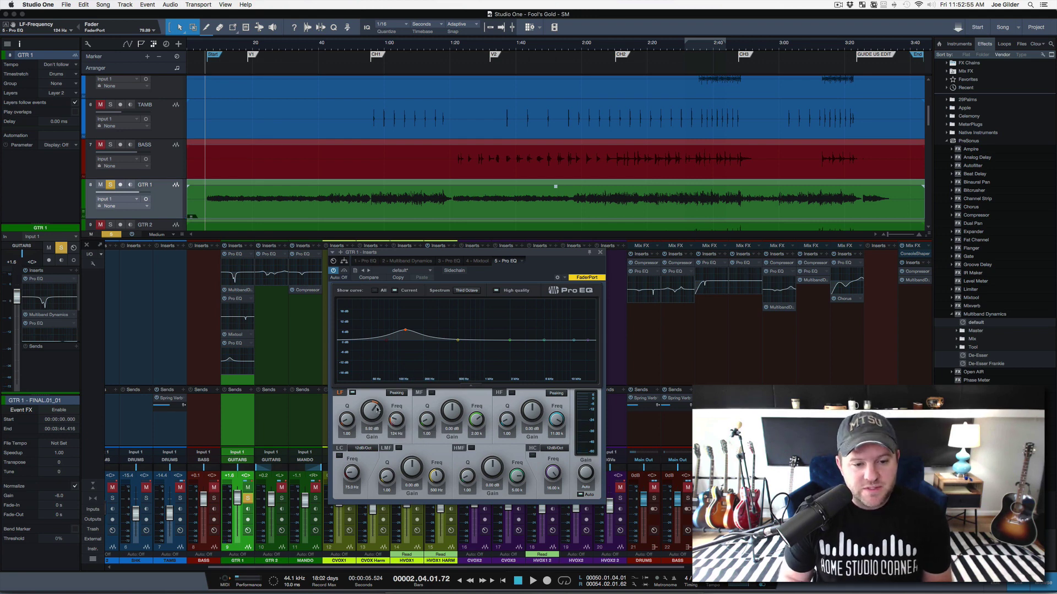
left_click_drag(376, 408, 375, 410)
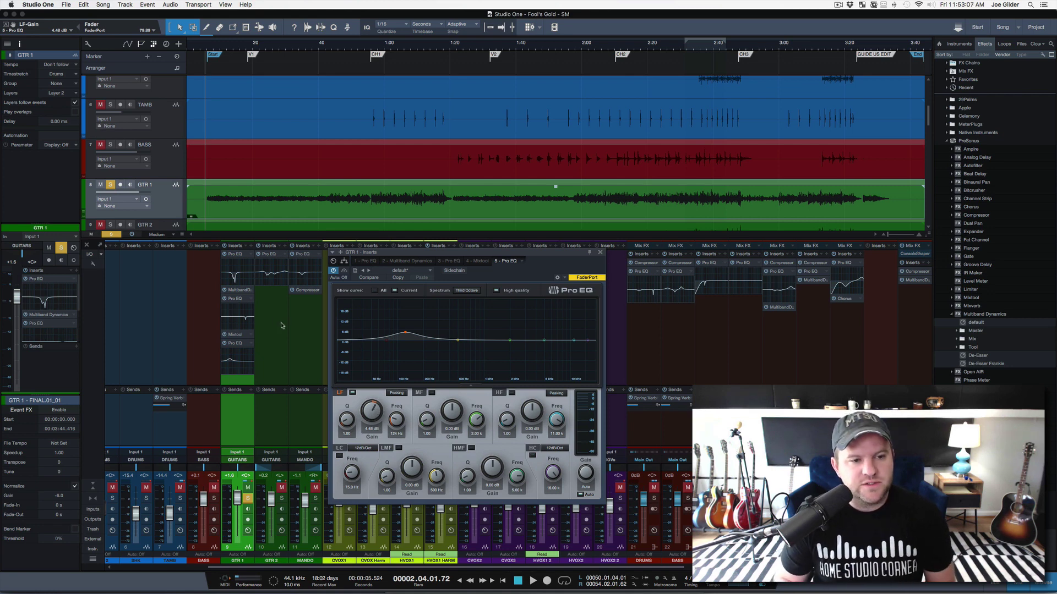
- A/B GTR 1 with inserts bypassed and re-enabled, then bring up the client's Fool's Gold notes
left_click(224, 246)
key("space")
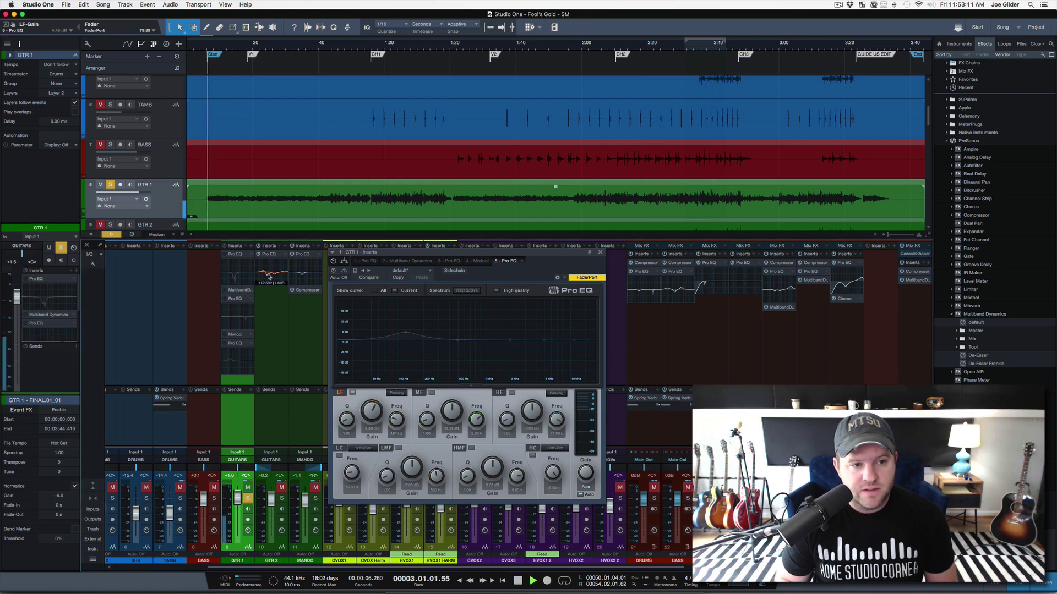
key("space")
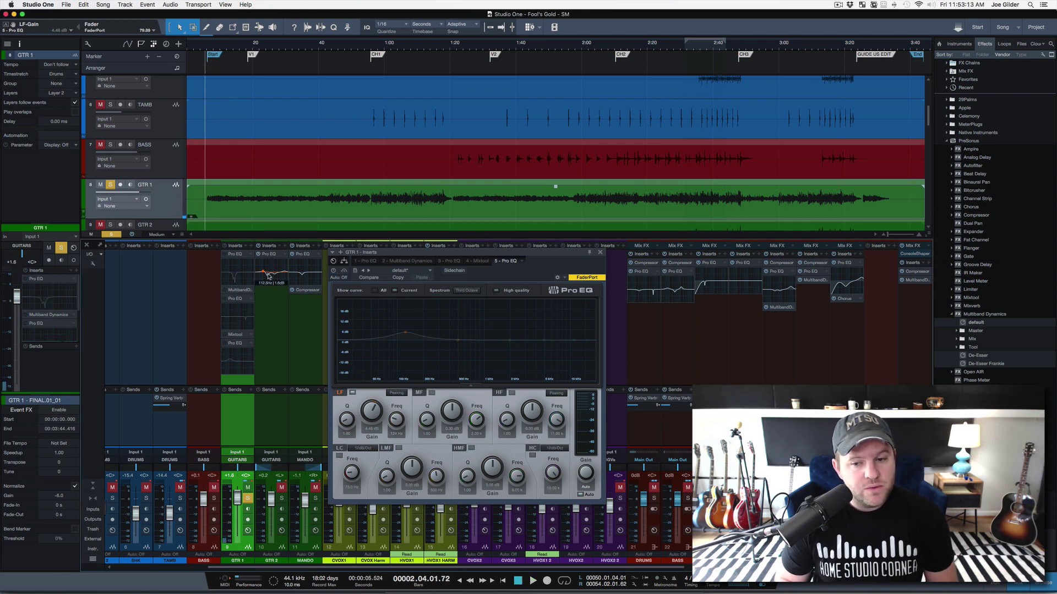
left_click(225, 246)
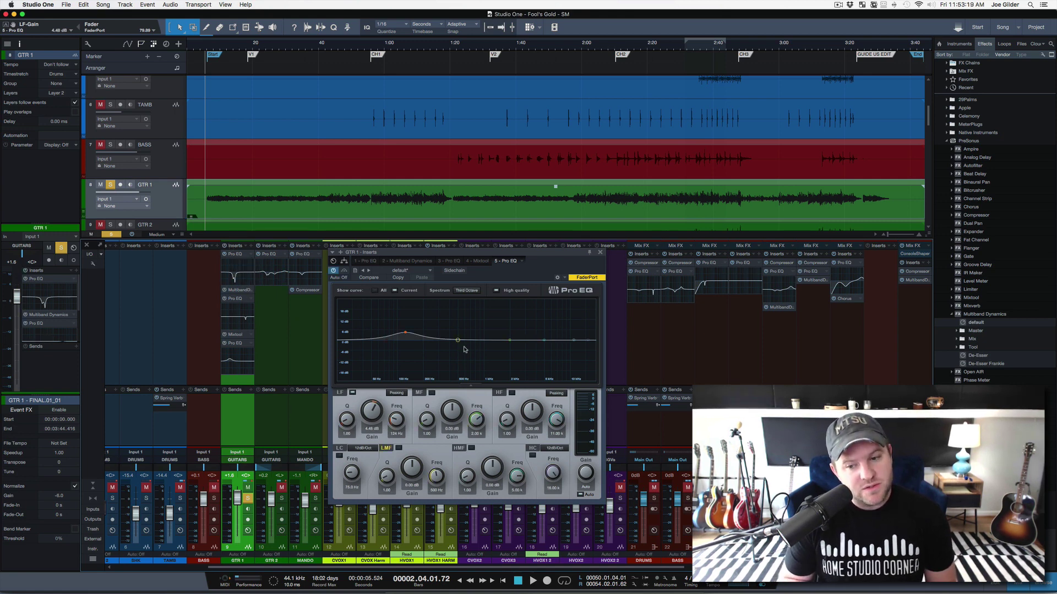
key("space")
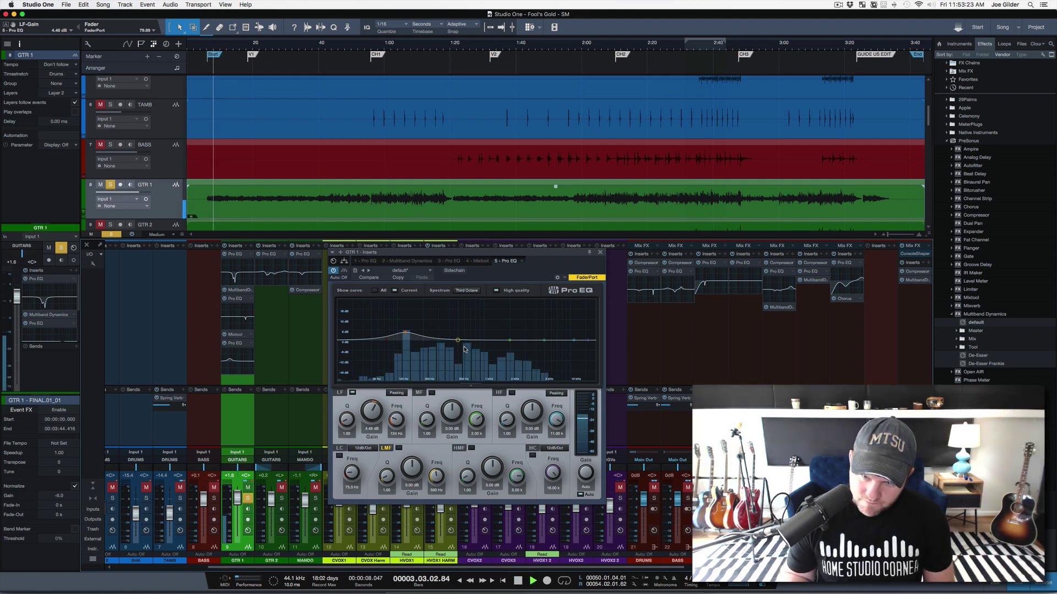
key("space")
key("super+Tab")
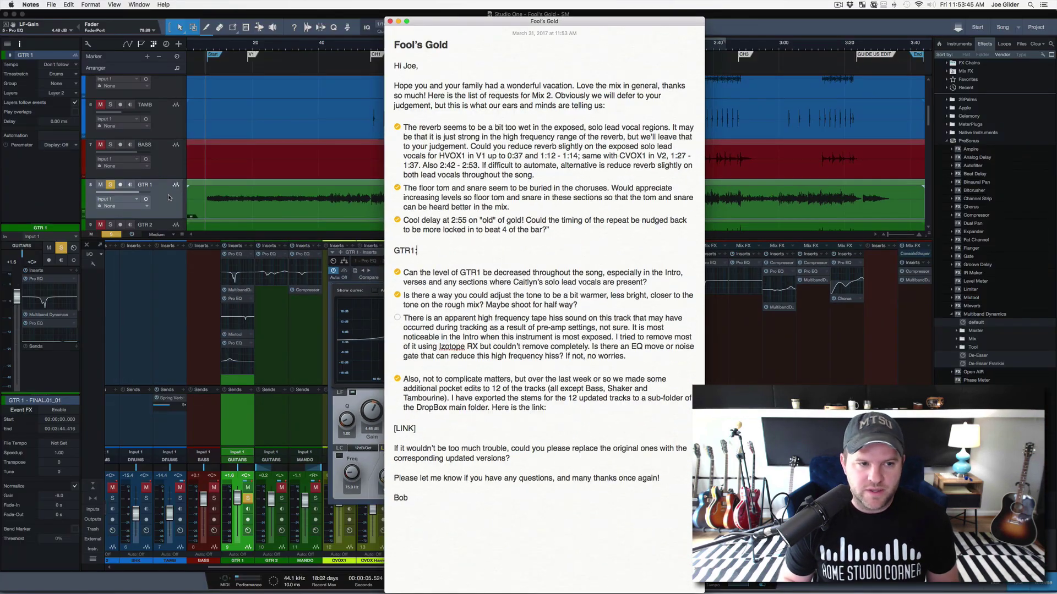
- Return to the Studio One mix, audition the guitar, and close GTR 1's Pro EQ window
left_click(169, 197)
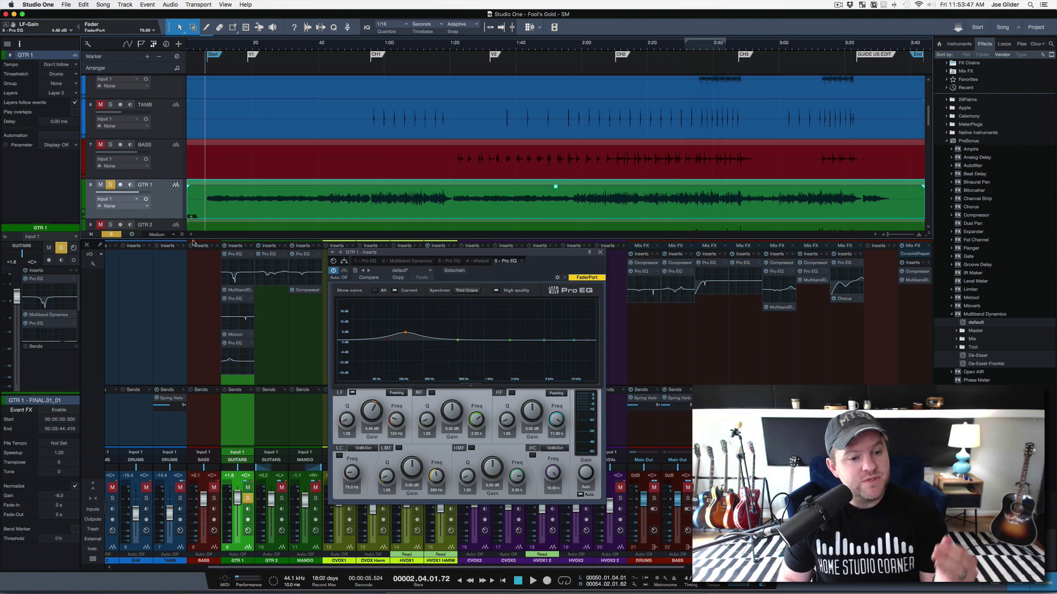
key("space")
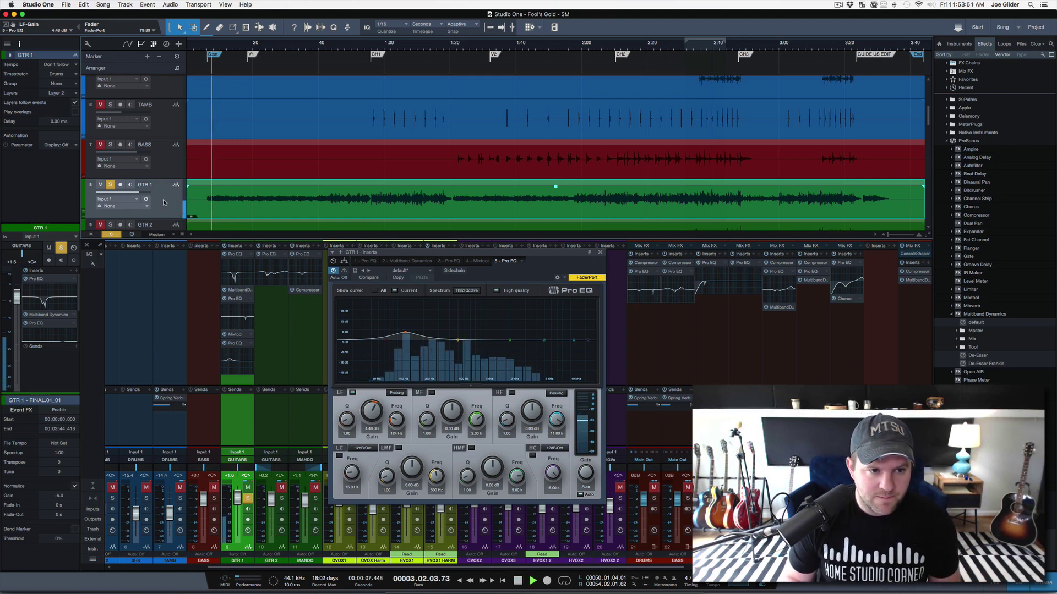
key("space")
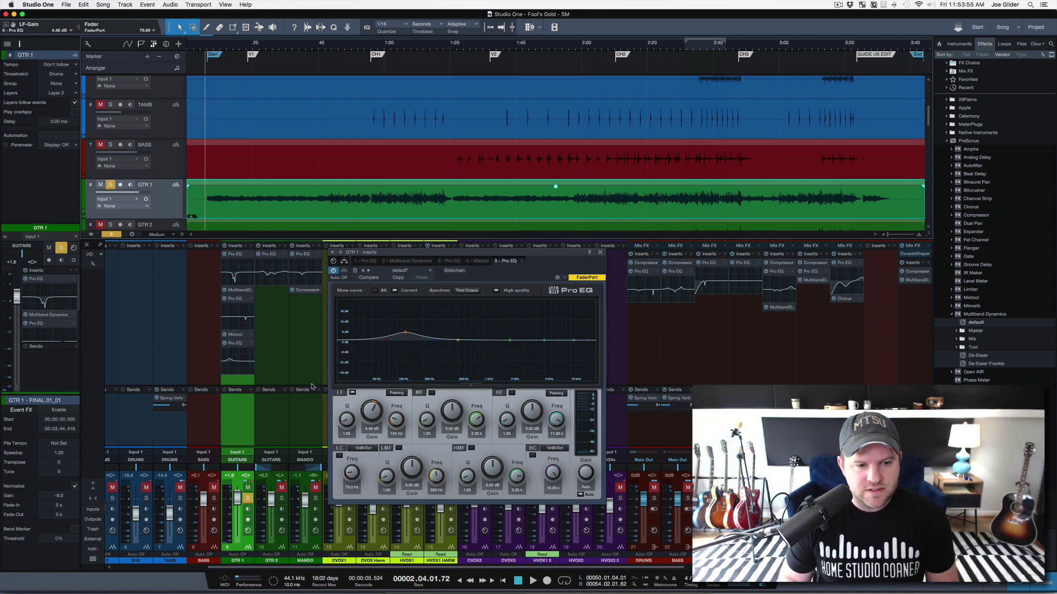
left_click(239, 344)
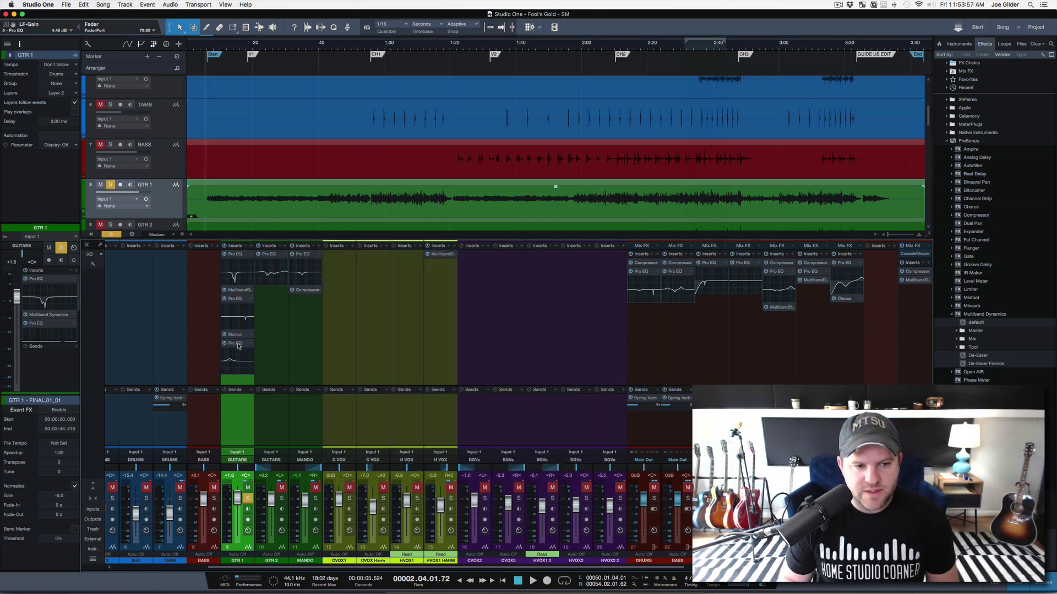
- Enable the high-cut band on GTR 1's Pro EQ and set it to about 7.5 kHz during playback
left_click(238, 344)
left_click(533, 456)
key("space")
left_click_drag(554, 474, 554, 497)
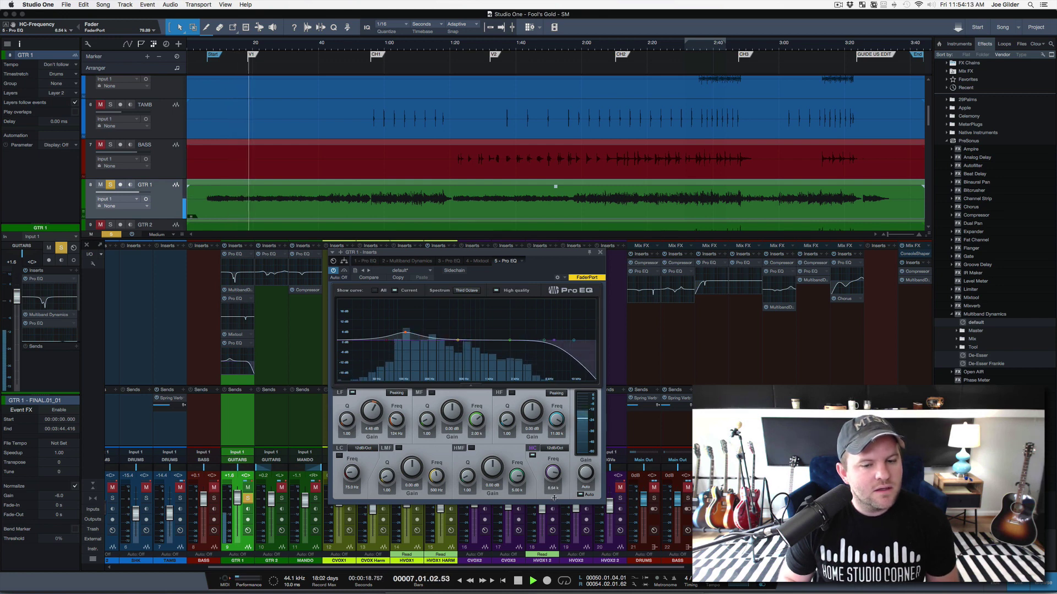
left_click(532, 455)
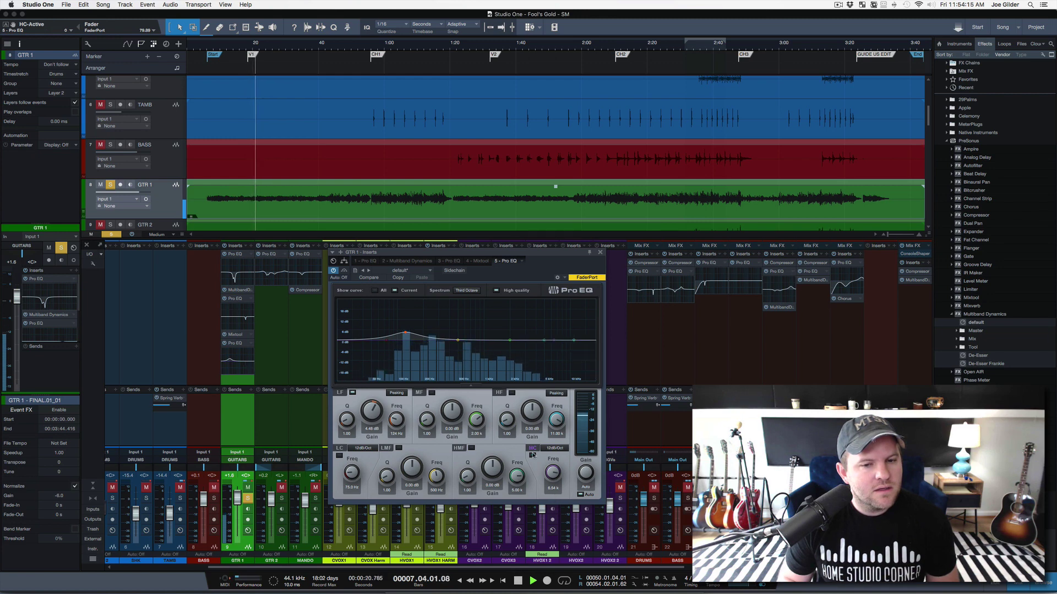
left_click(532, 455)
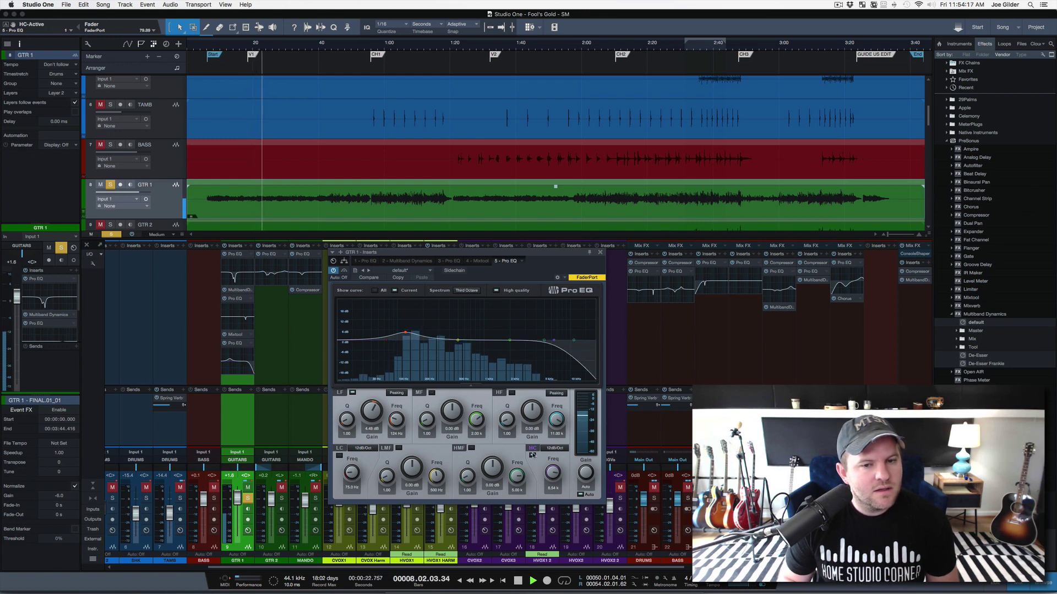
left_click_drag(556, 478, 555, 477)
- Stop playback, unsolo GTR 1, and bring the client's revision notes back up
key("space")
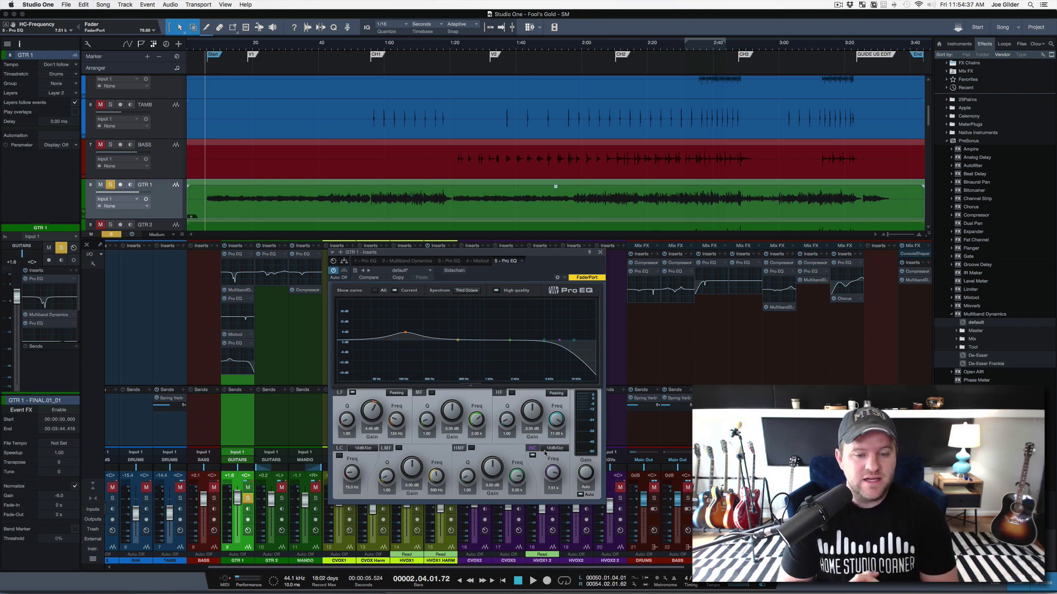
left_click(111, 185)
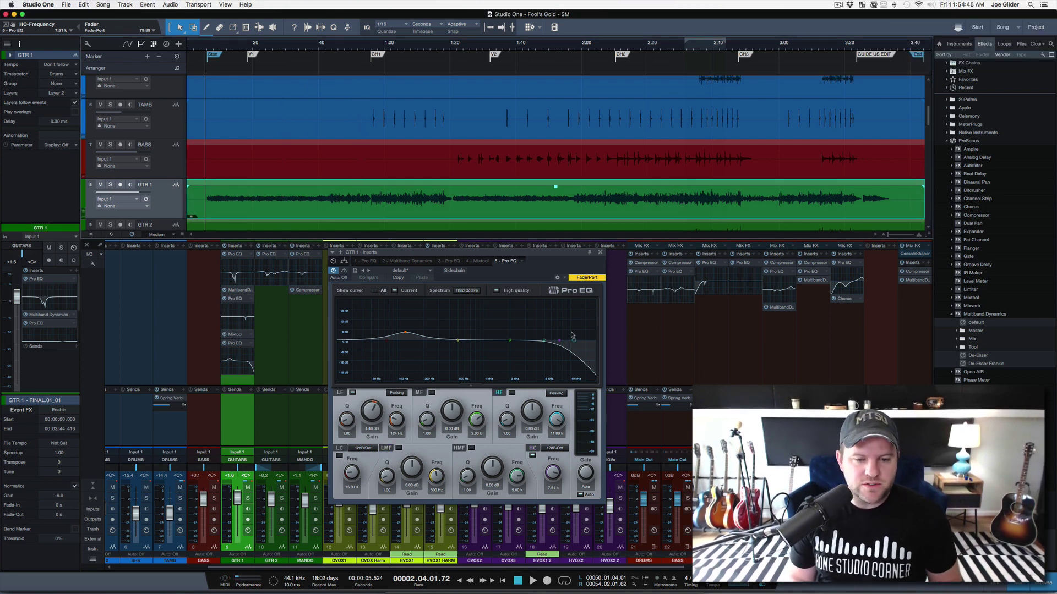
key("super+Tab")
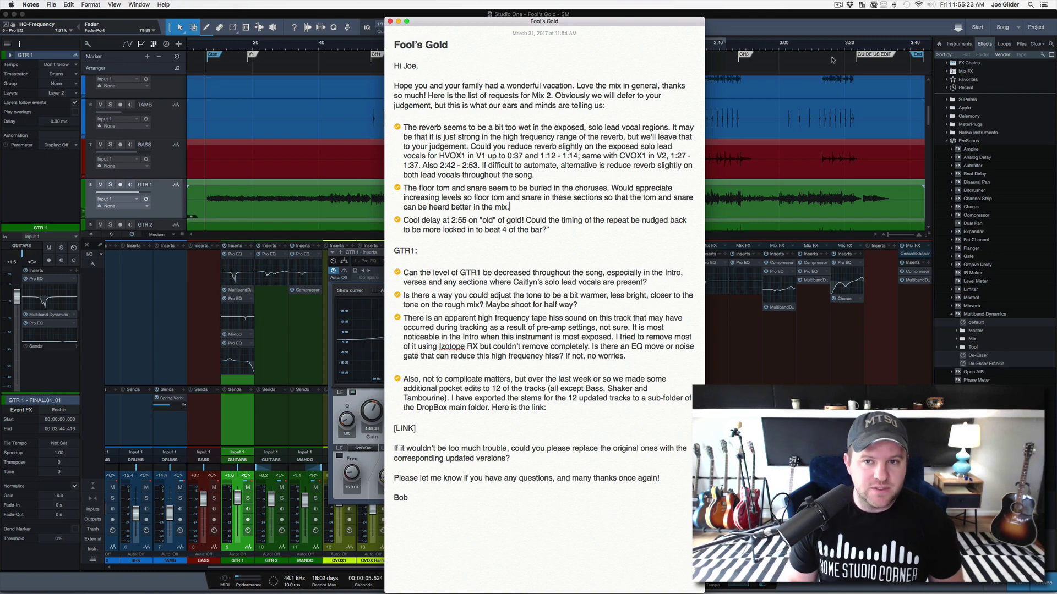
left_click(837, 5)
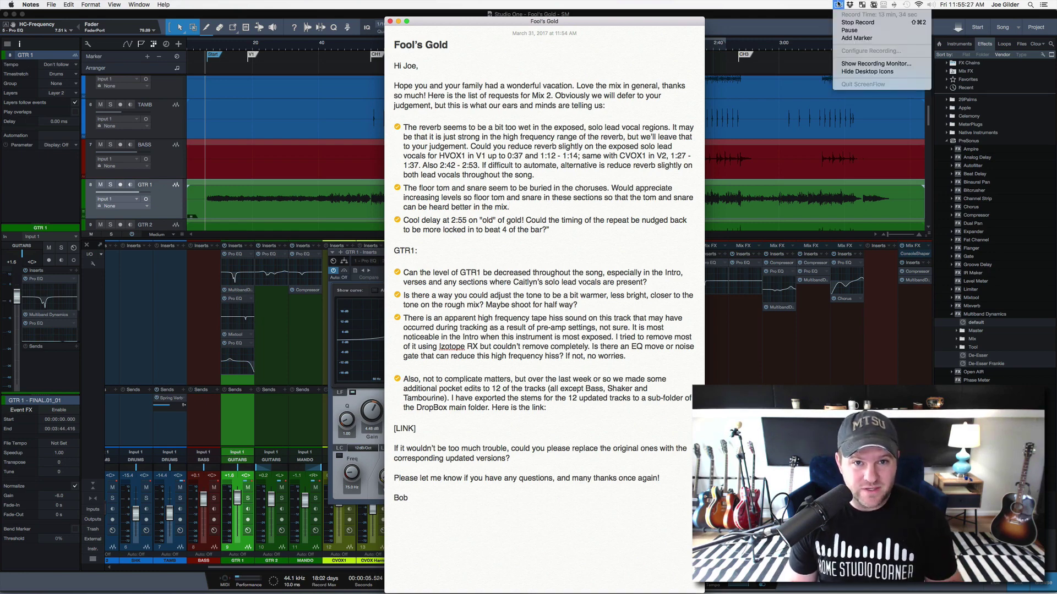
left_click(838, 5)
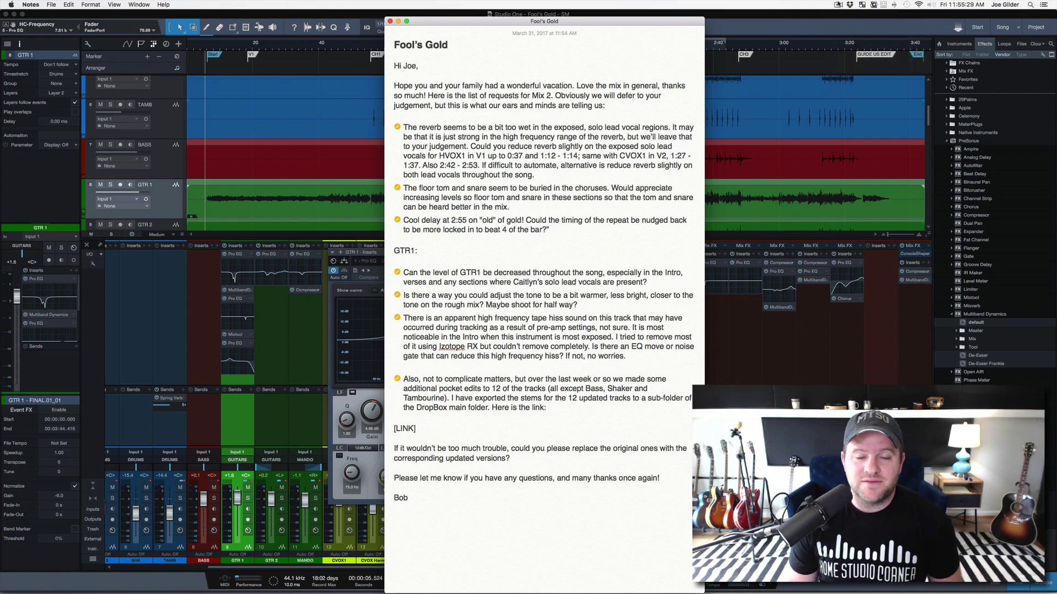